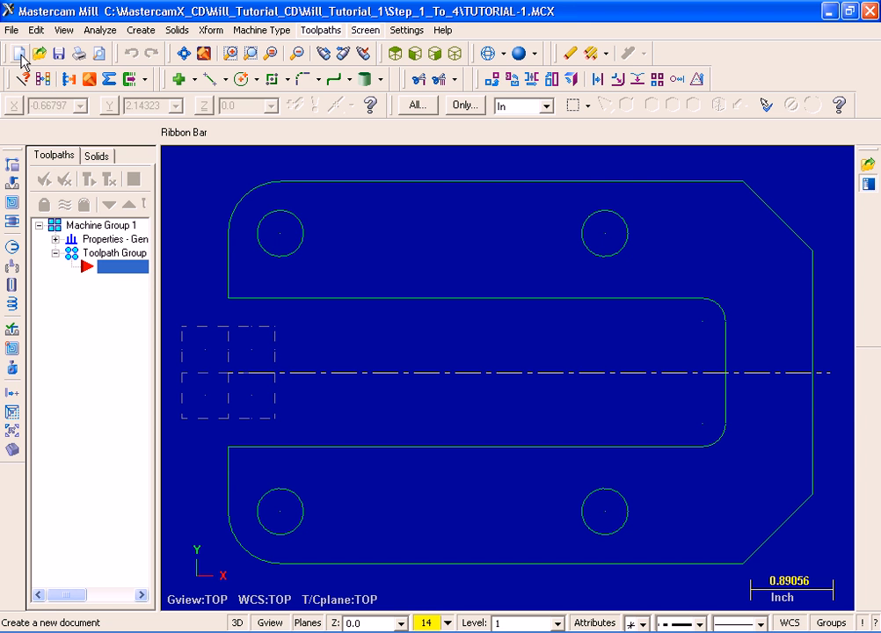
- Start a new empty drawing and hide the toolpath and solids manager
click(20, 56)
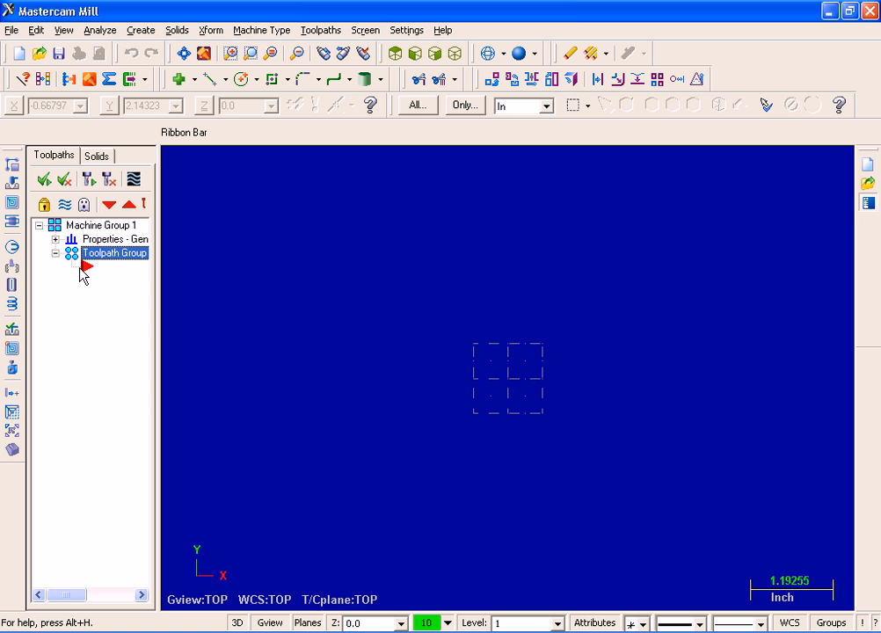
key(alt+o)
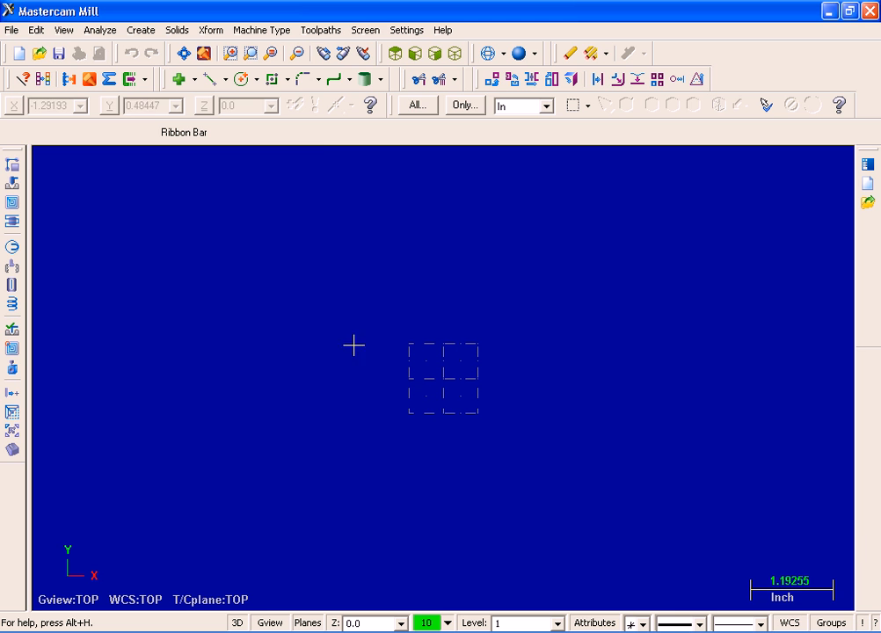
- Create a rectangular shape 6.3 inches wide and 2.06 inches high, anchored by its upper-left corner at the origin
click(140, 31)
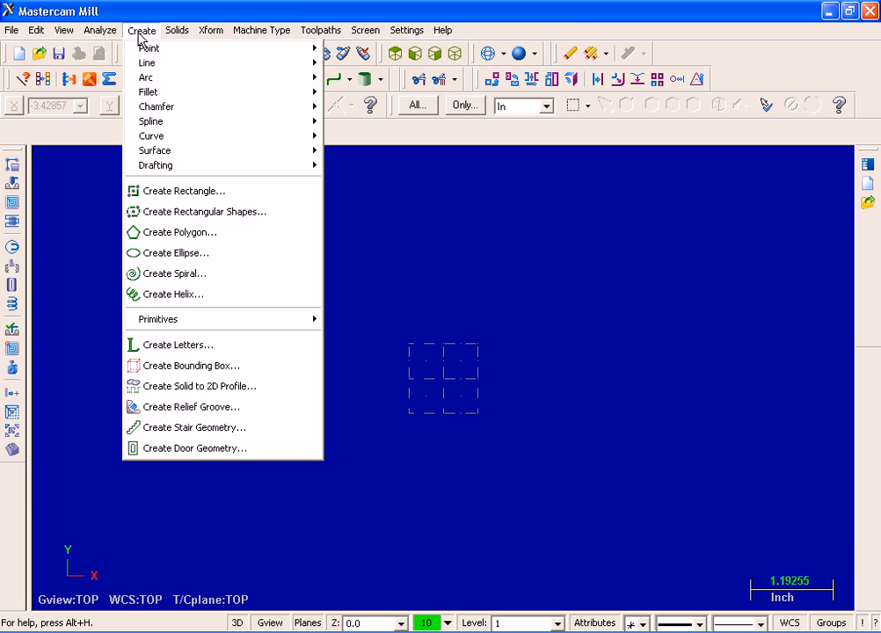
click(251, 214)
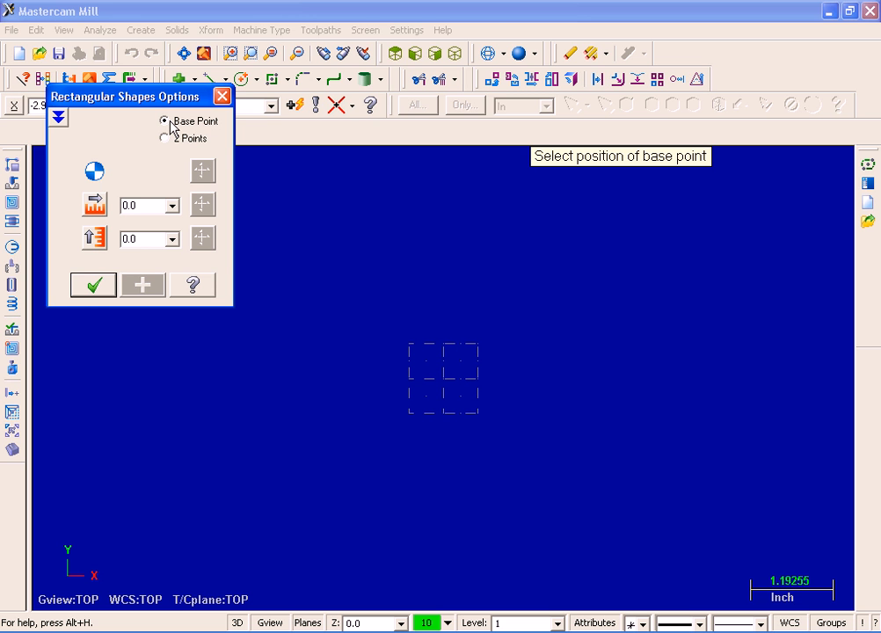
double_click(137, 207)
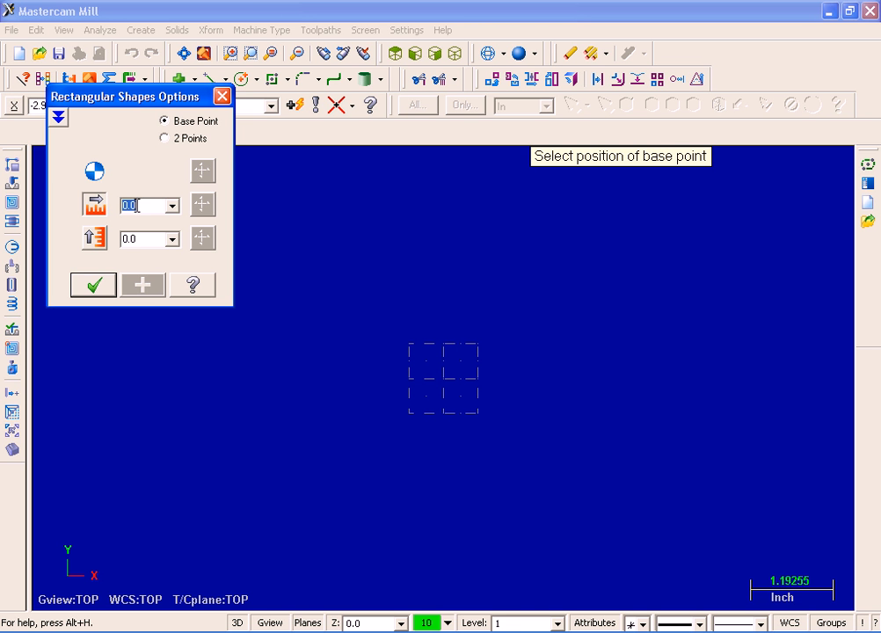
text(6.3)
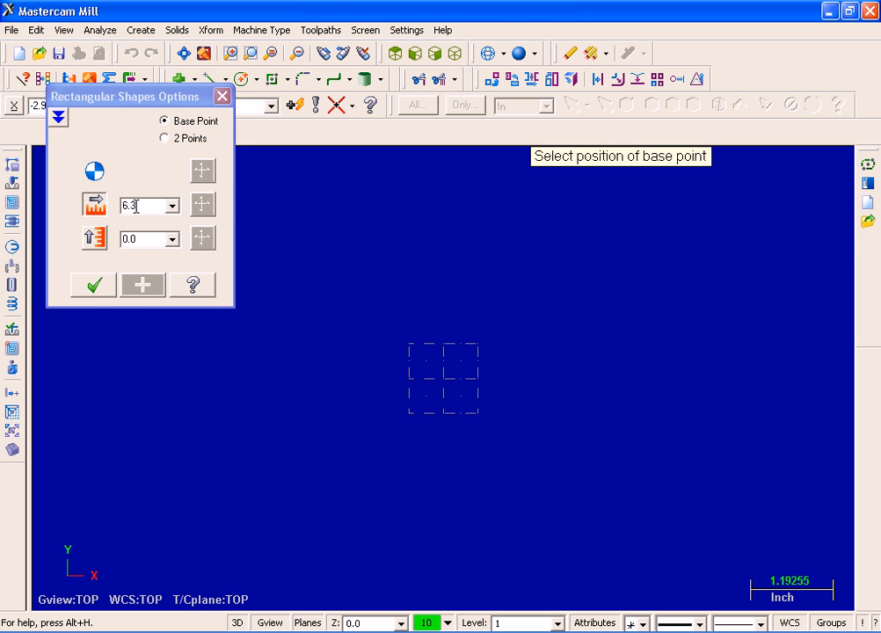
click(148, 240)
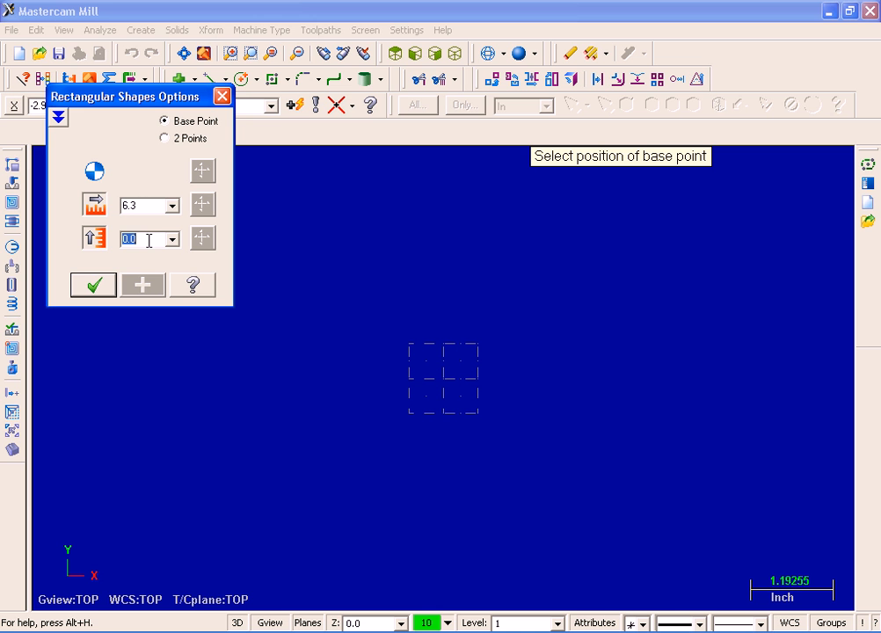
text(2.06)
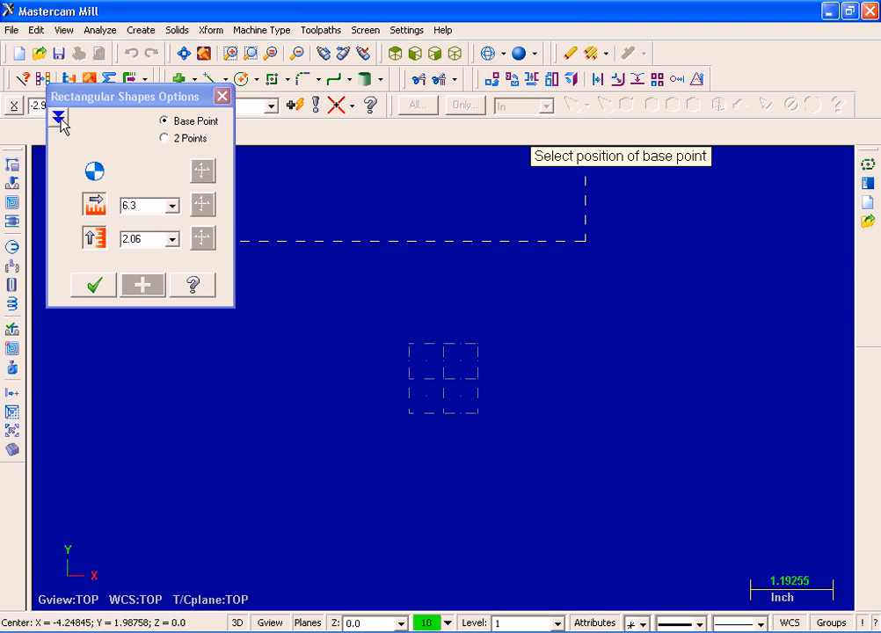
click(58, 117)
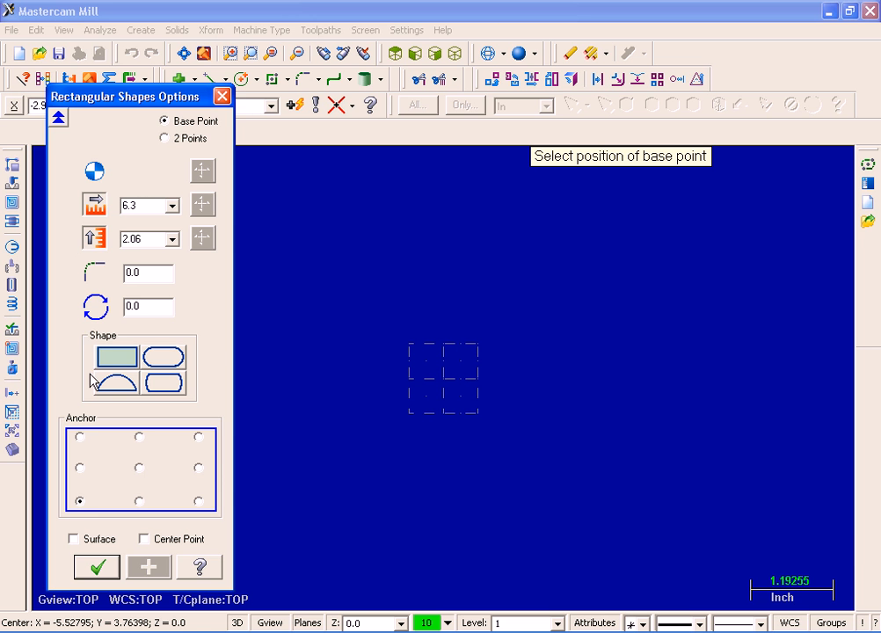
click(79, 437)
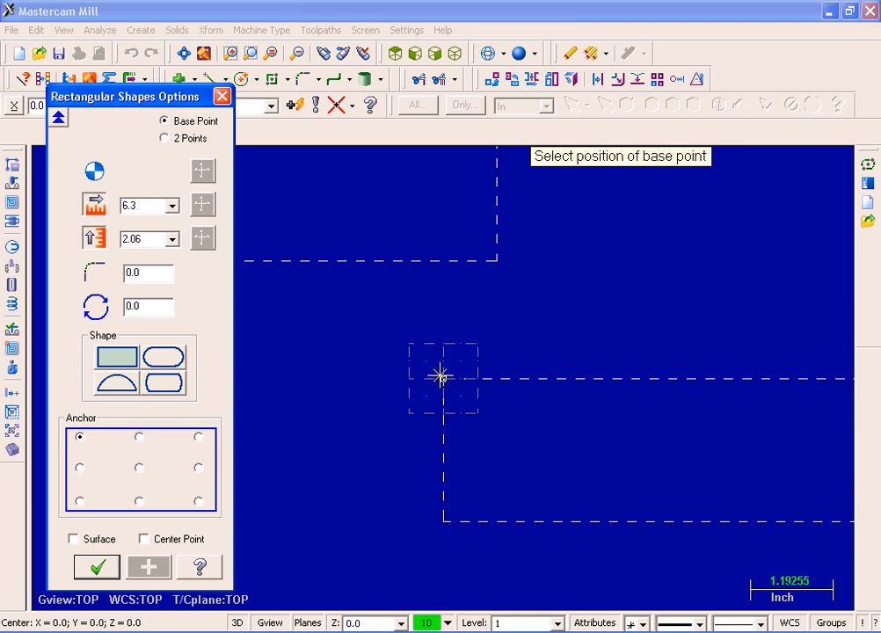
click(439, 377)
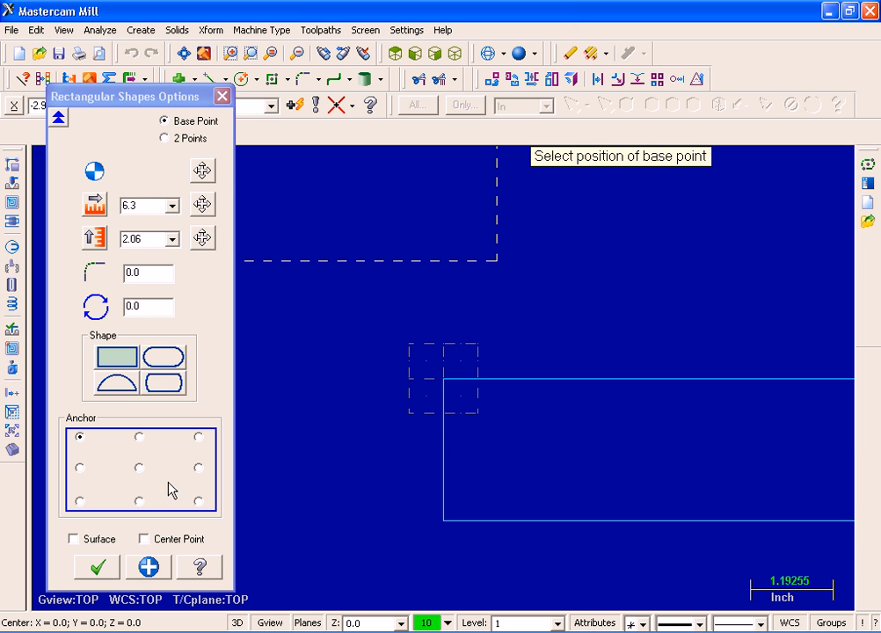
click(98, 567)
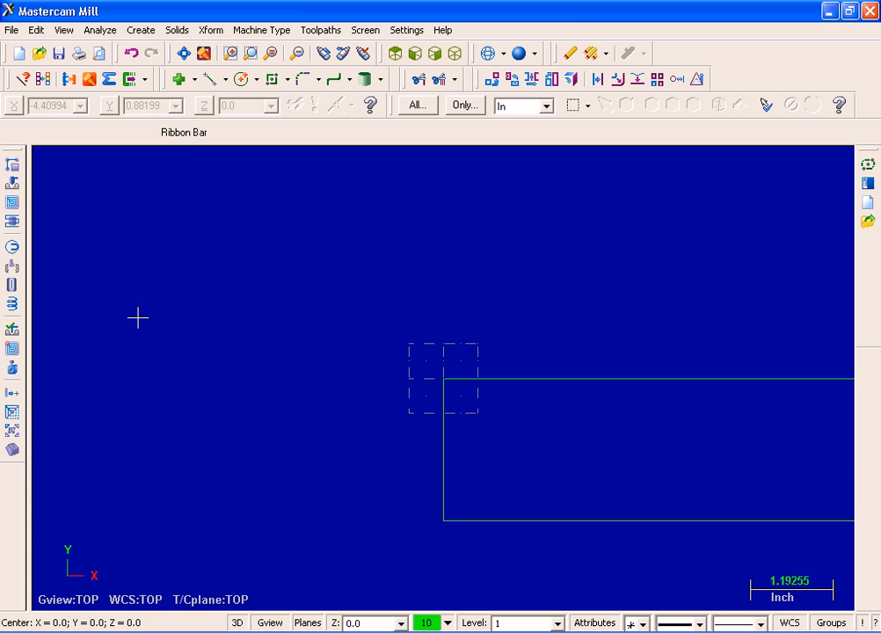
- Create a line parallel to the rectangle's top edge, offset 0.8 inch downward inside the rectangle
click(185, 54)
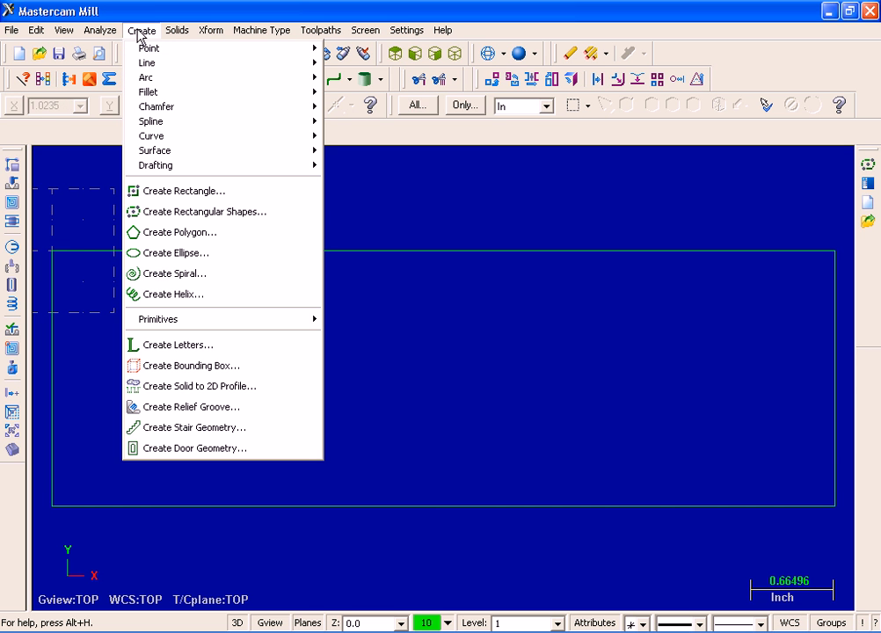
mouse_move(169, 63)
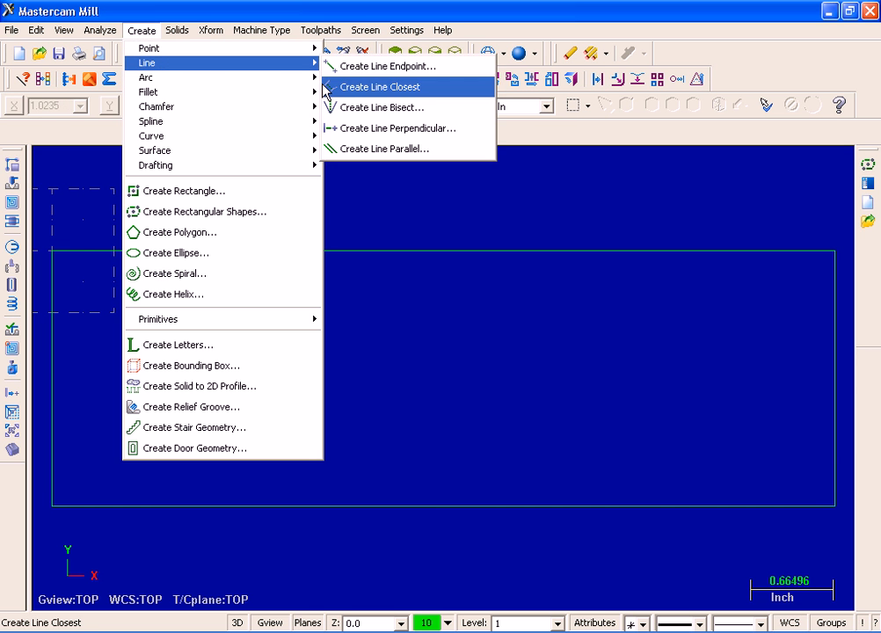
click(437, 149)
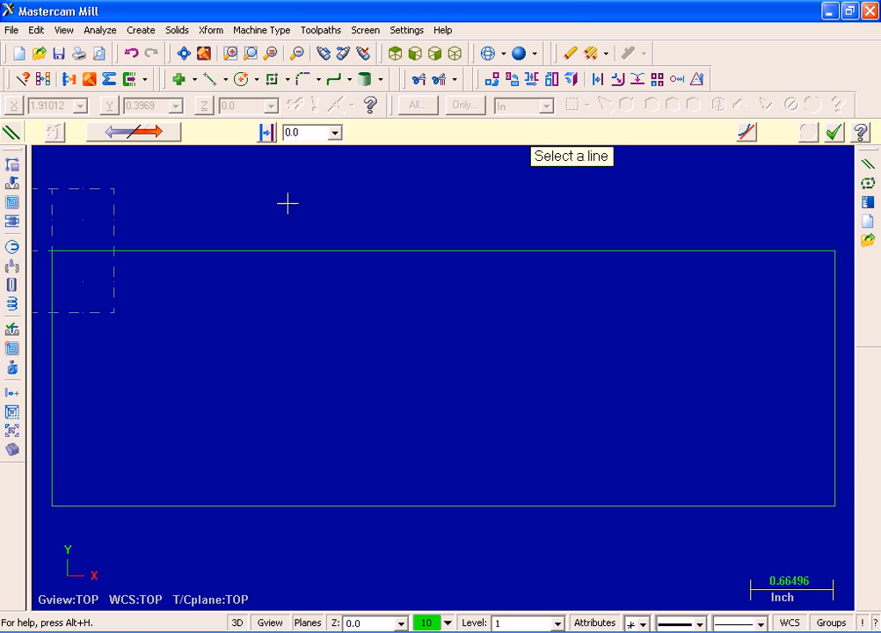
click(231, 253)
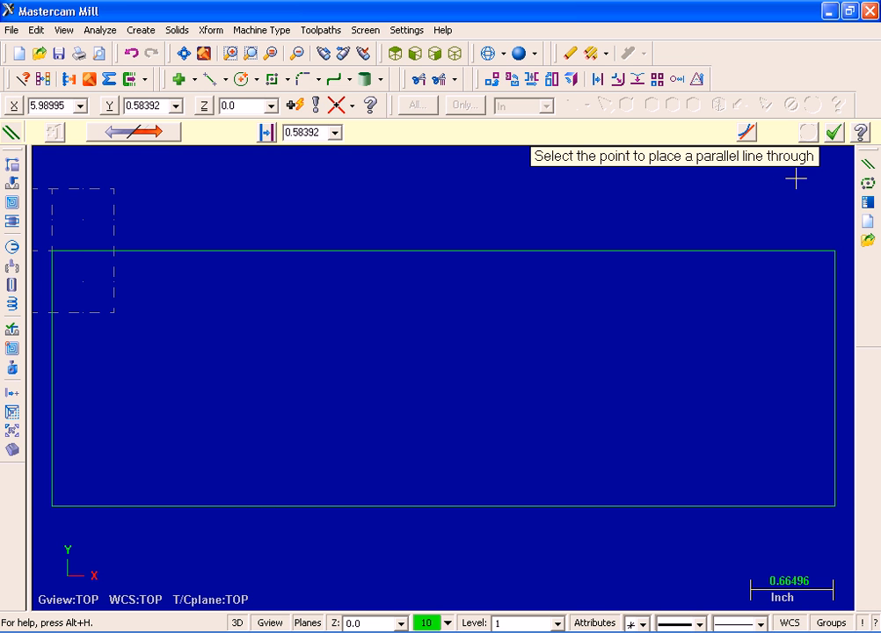
click(290, 288)
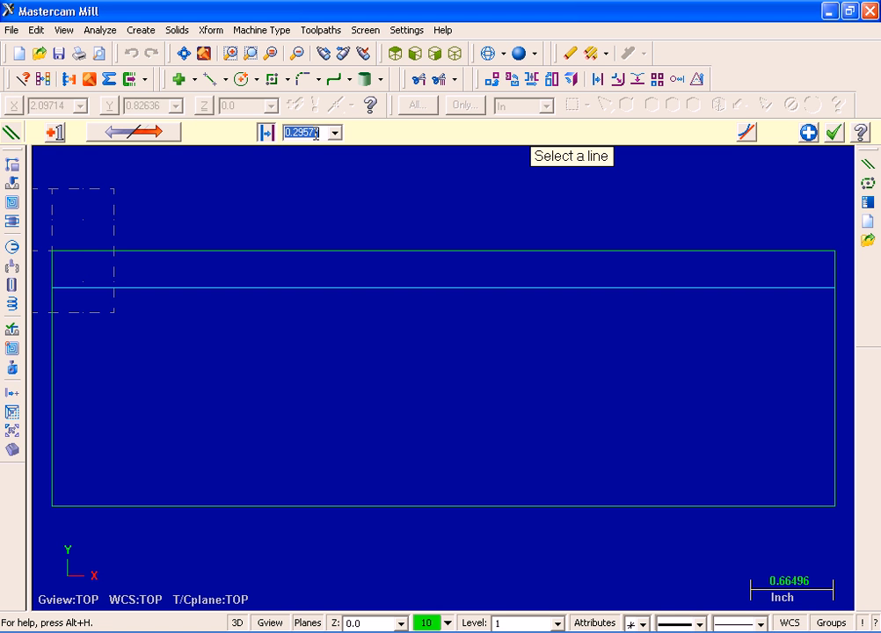
text(.8)
key(Return)
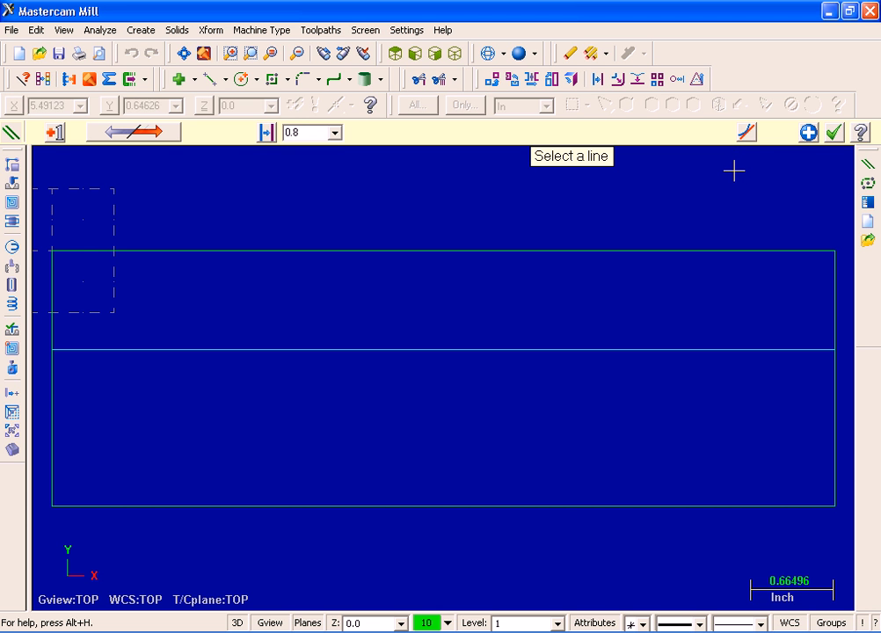
click(806, 133)
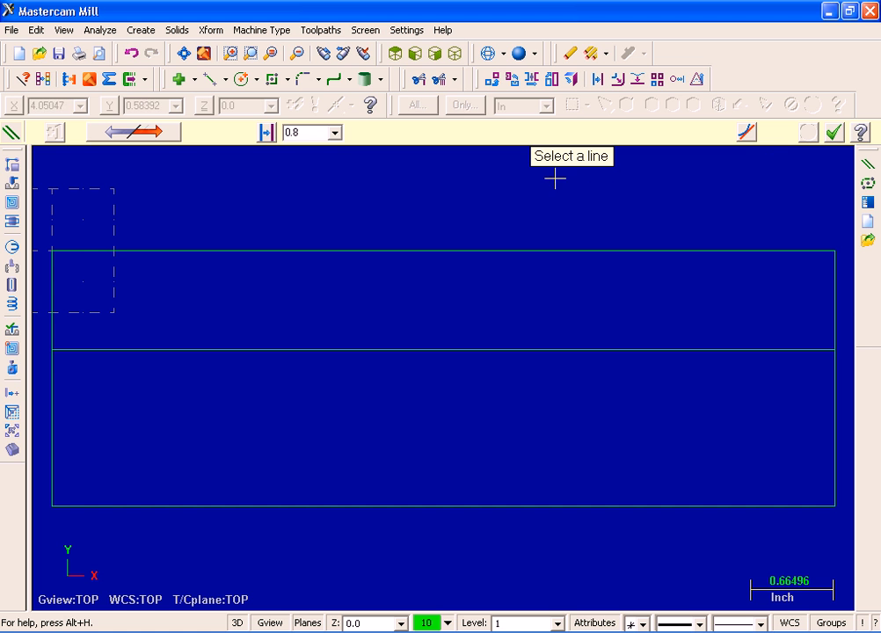
- Create a line parallel to the rectangle's right edge, offset 0.94 inch inward
click(827, 400)
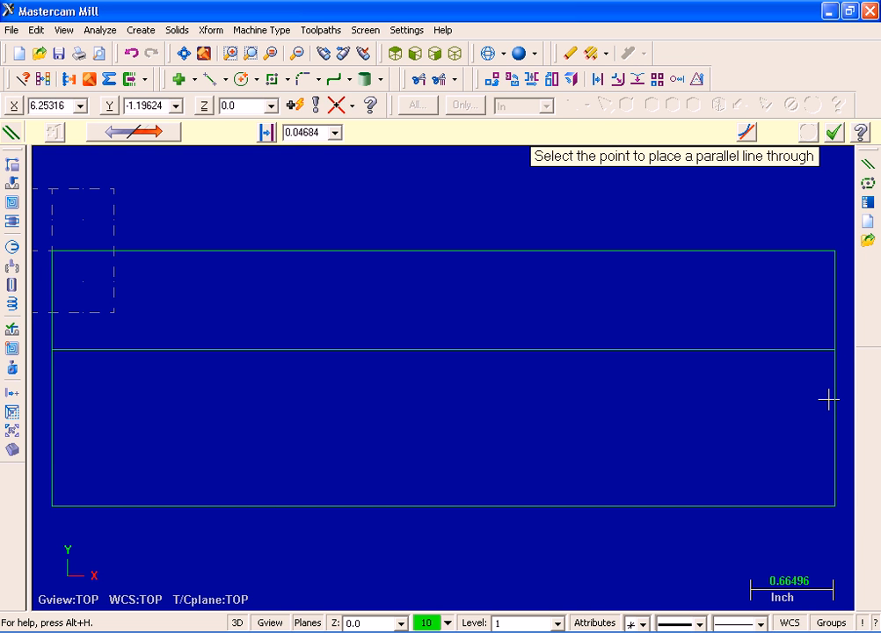
click(712, 406)
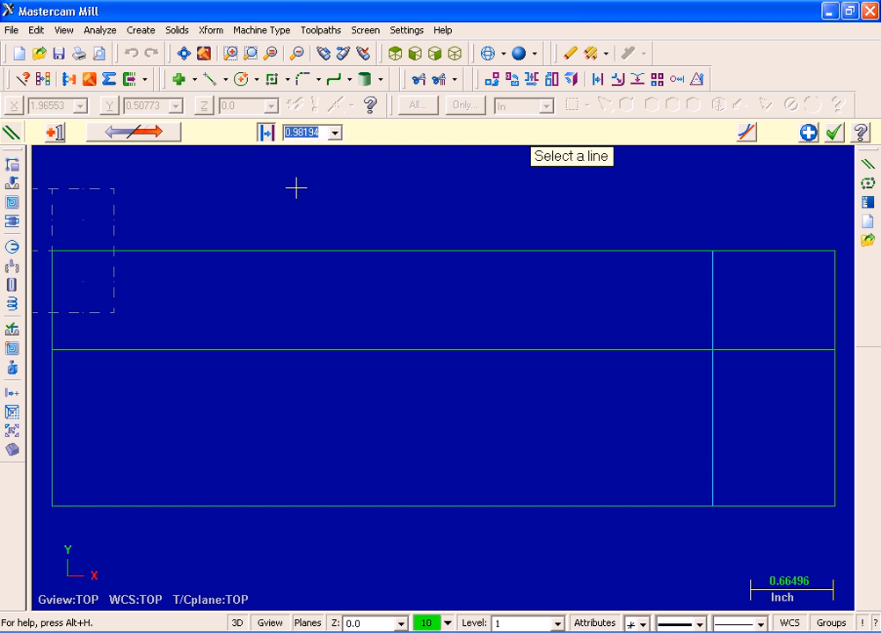
text(.94)
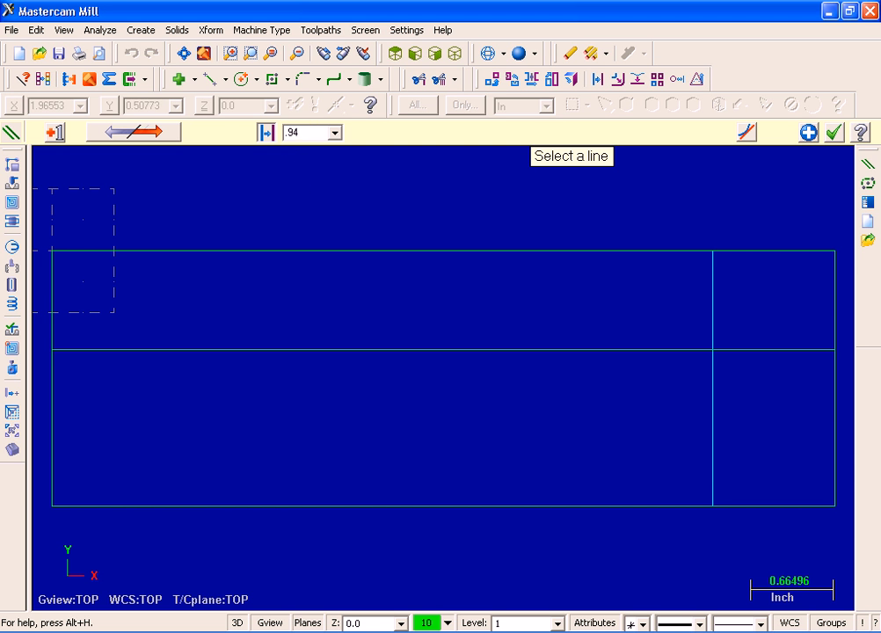
key(Return)
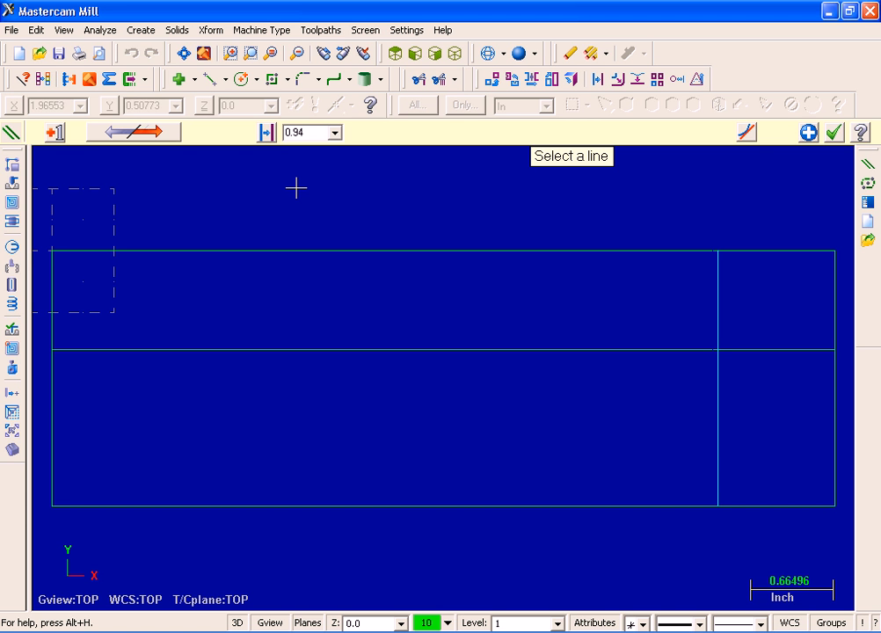
click(833, 132)
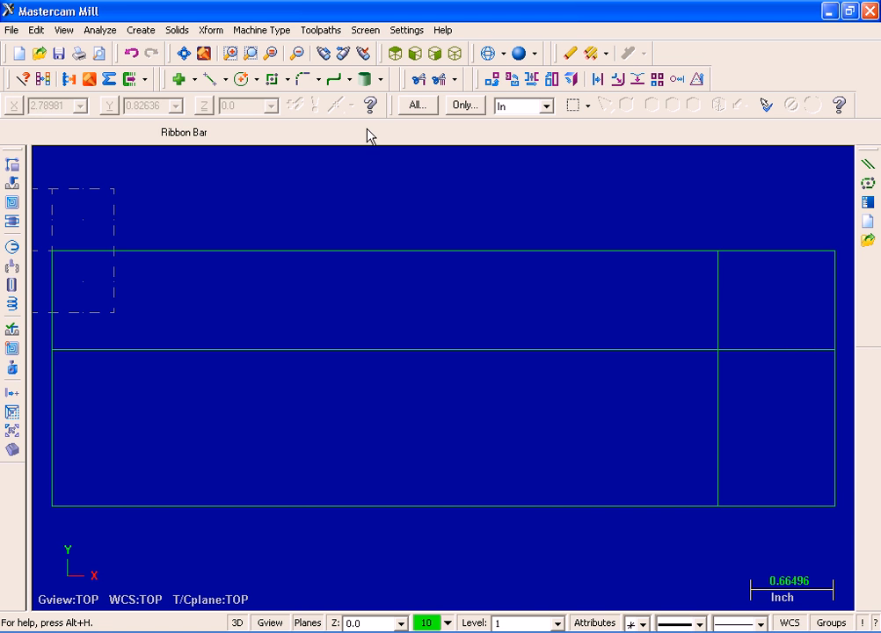
- Trim the rectangle's left edge to the inner horizontal line and its top edge to the inner vertical line, keeping the lower and right portions
click(36, 30)
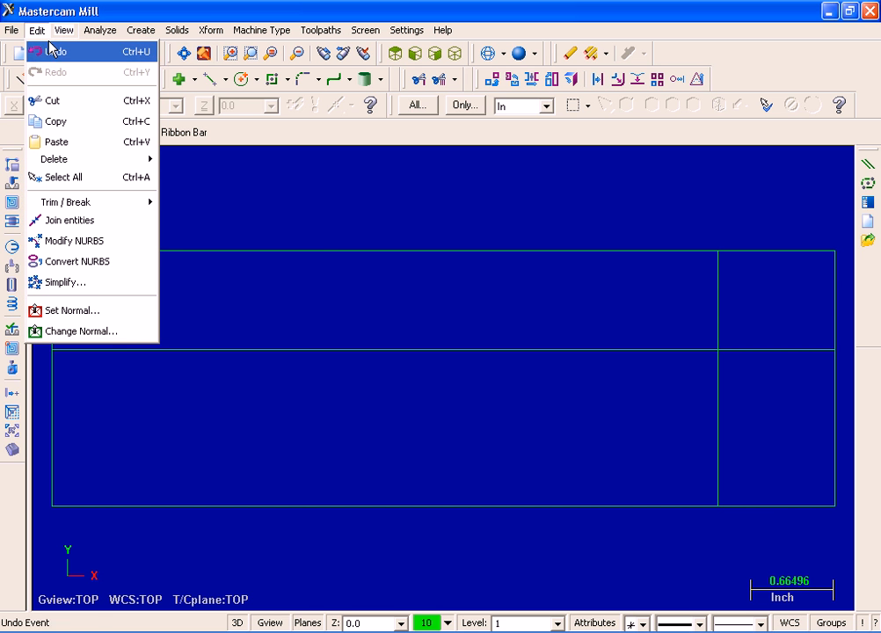
mouse_move(84, 205)
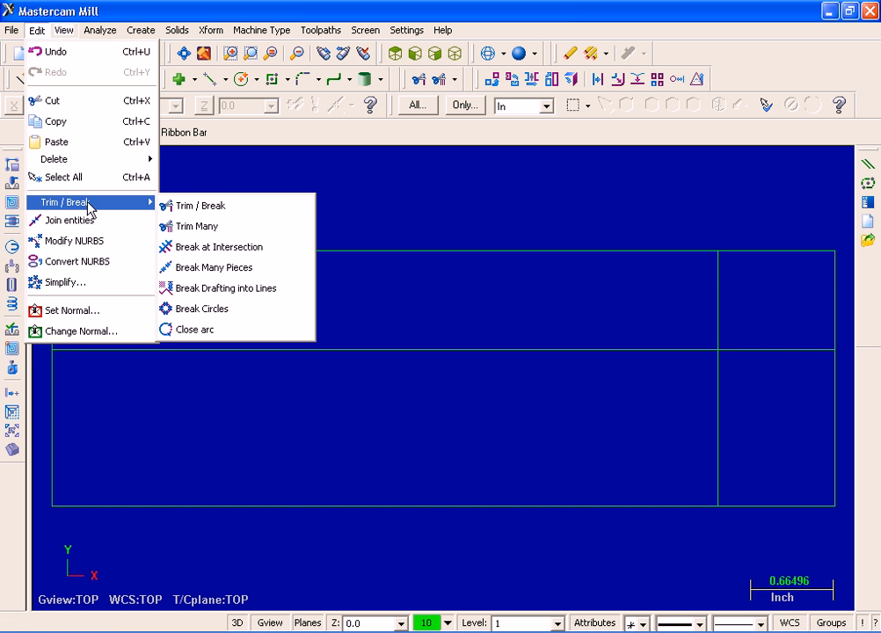
click(201, 205)
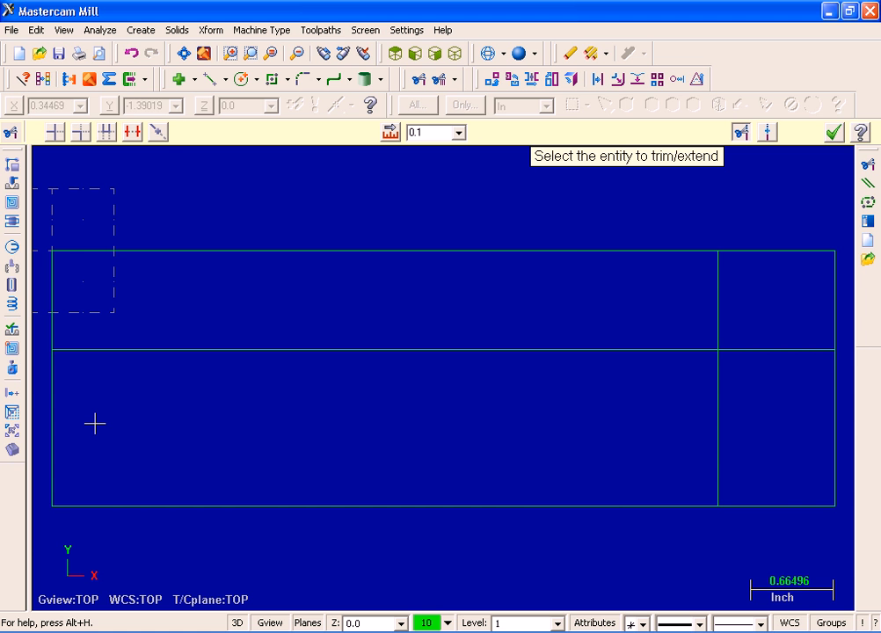
click(55, 395)
click(113, 350)
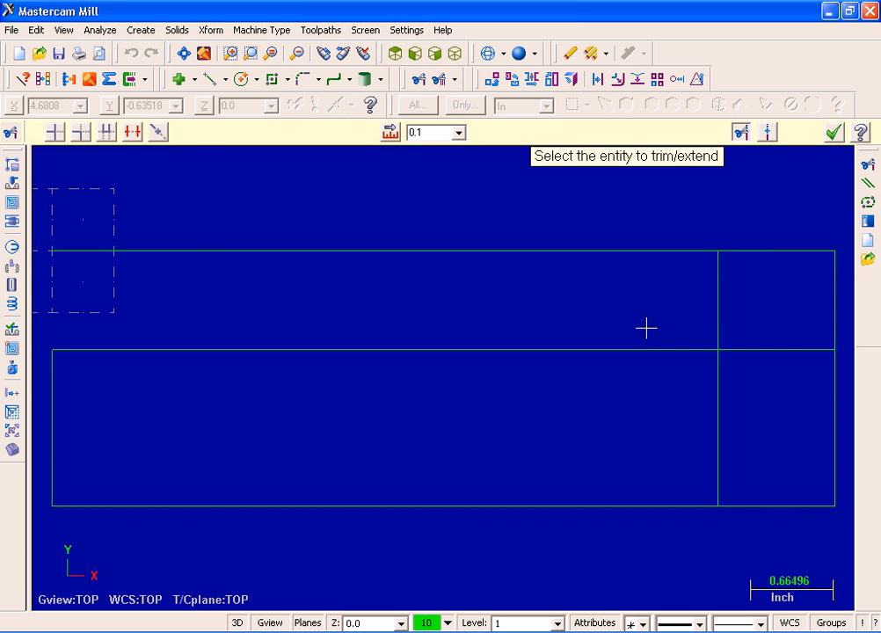
click(778, 254)
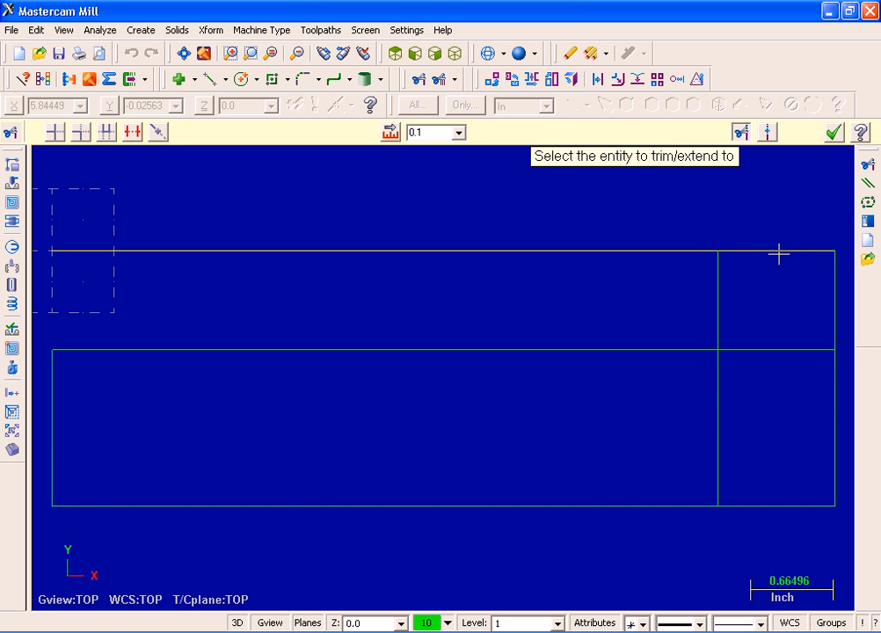
click(725, 401)
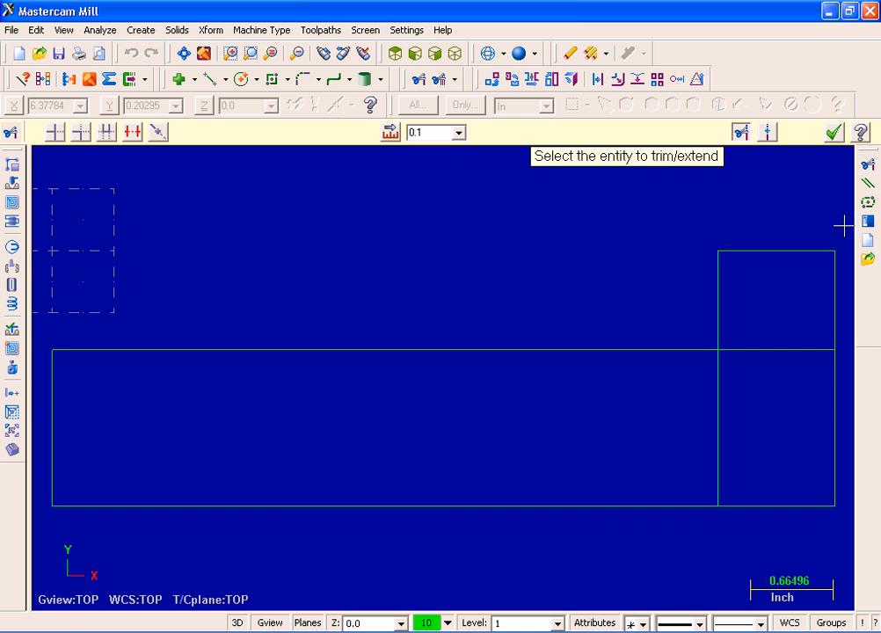
click(835, 134)
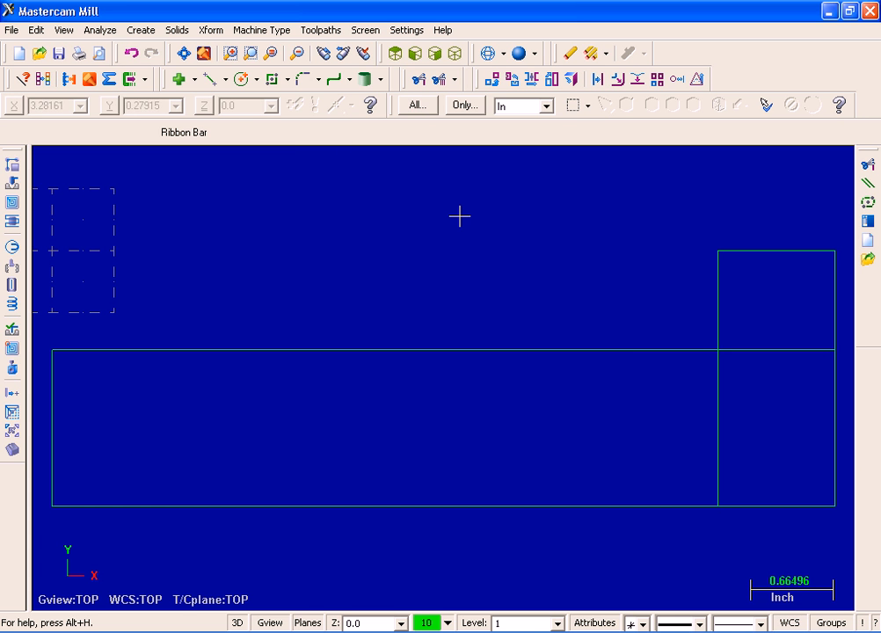
- Fillet the inner corner between the step's vertical line and the long horizontal line with a 0.25 inch radius, trimming both lines
click(139, 31)
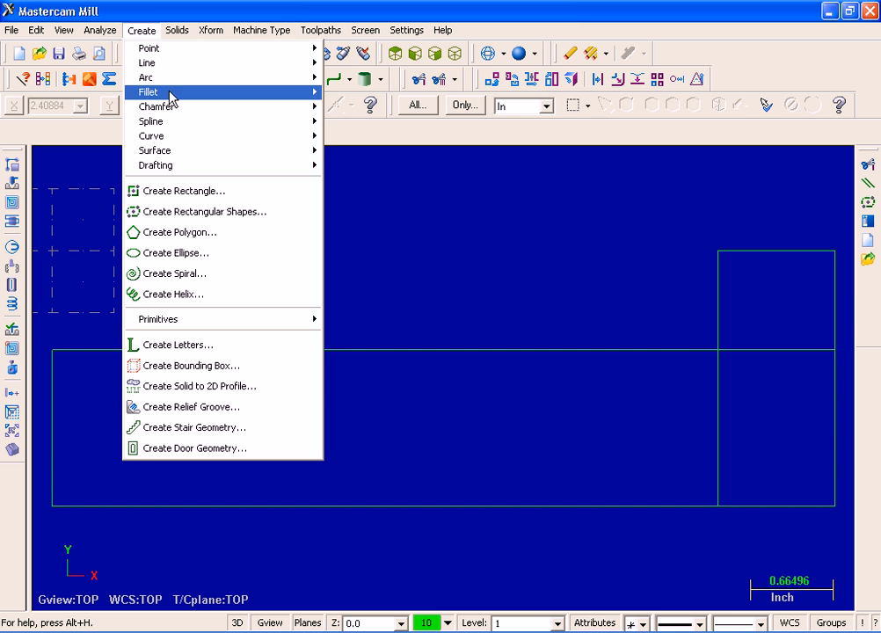
mouse_move(171, 92)
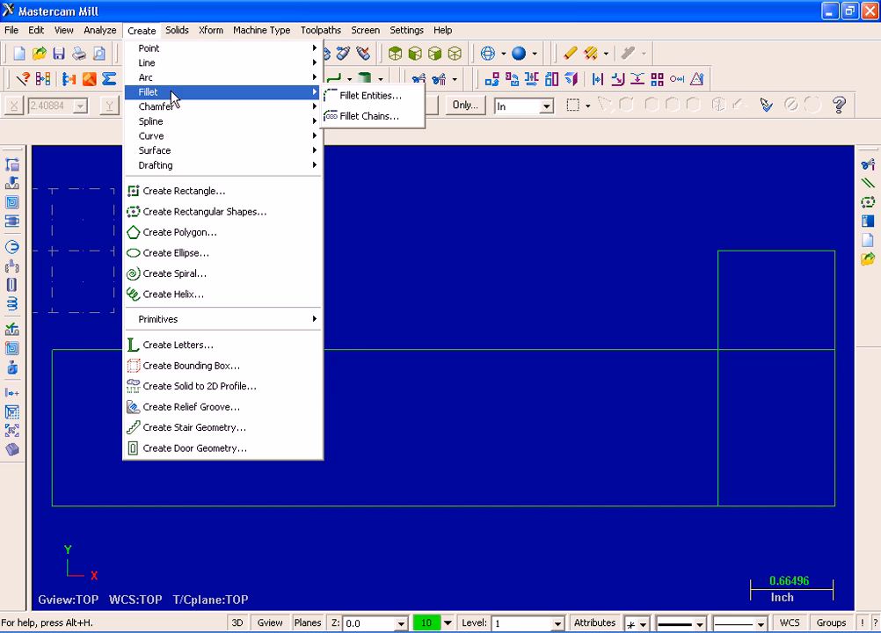
click(344, 98)
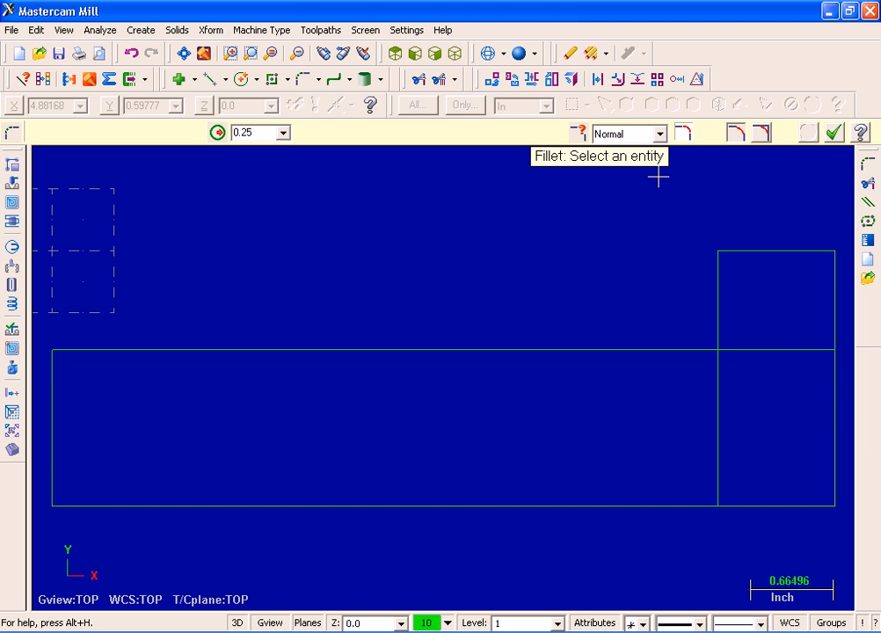
click(718, 308)
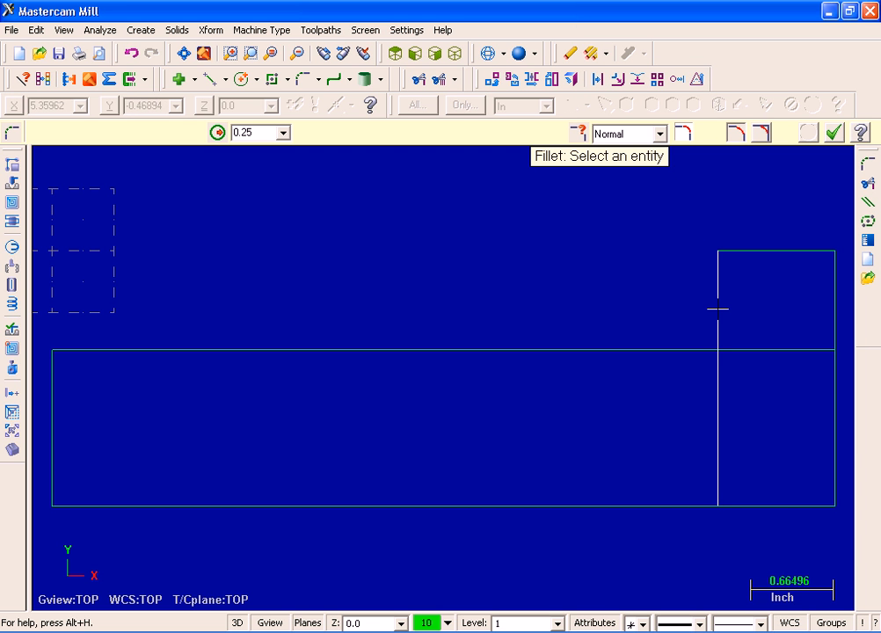
click(718, 309)
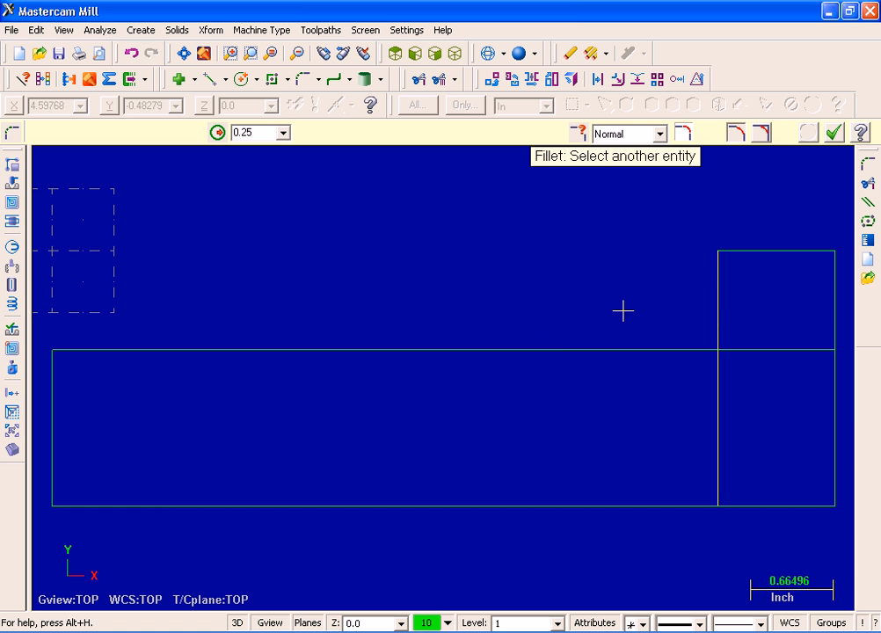
click(542, 349)
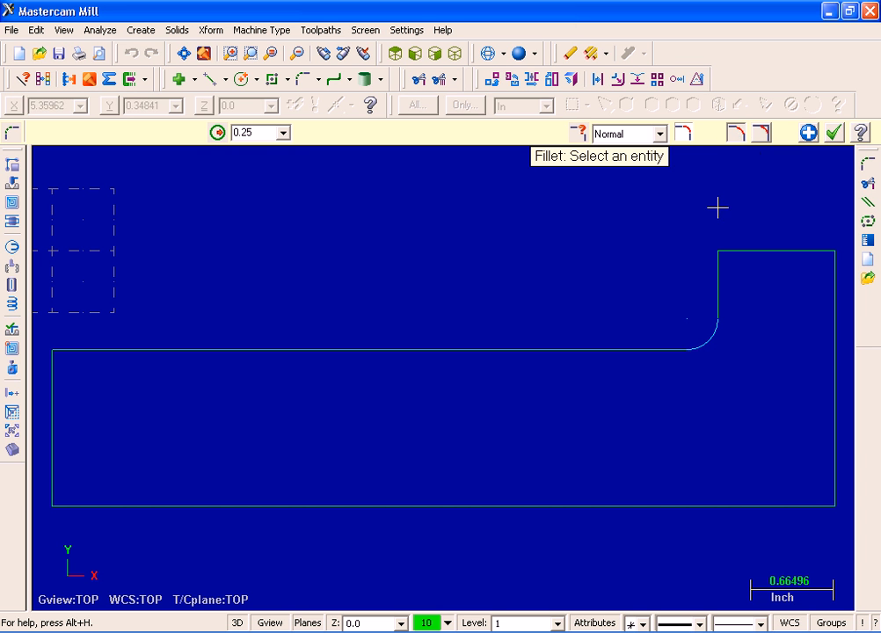
click(835, 134)
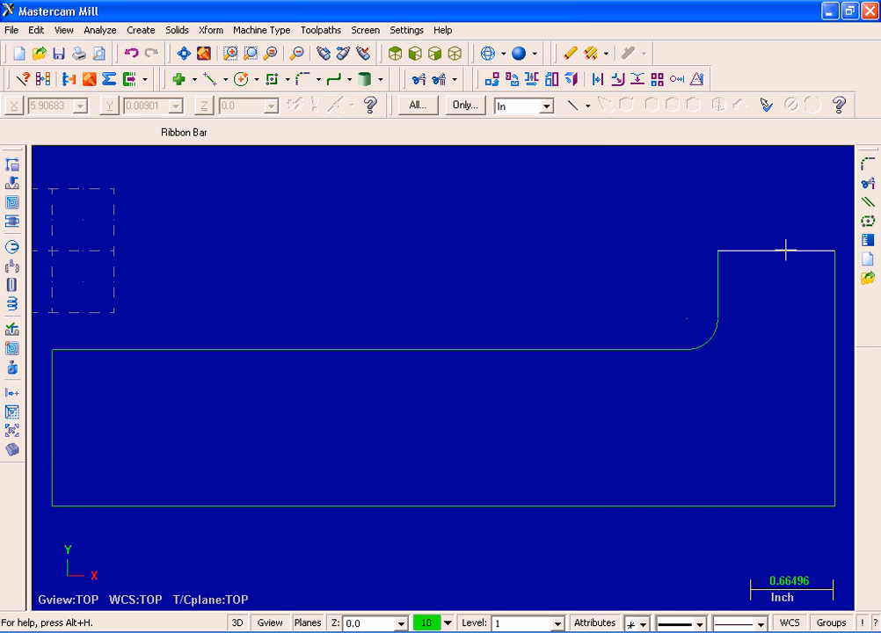
- Delete the short horizontal line across the top of the profile's raised right section
click(573, 56)
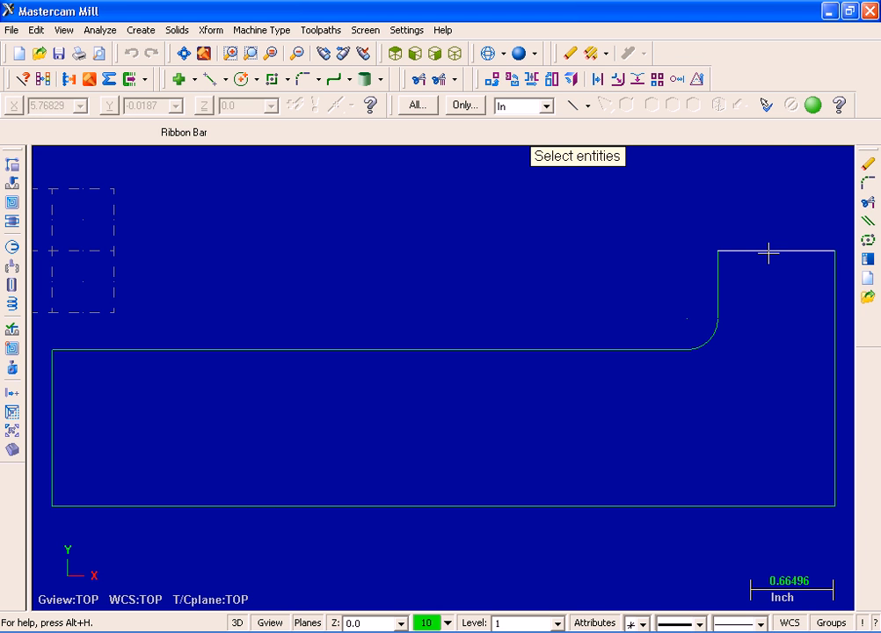
click(813, 107)
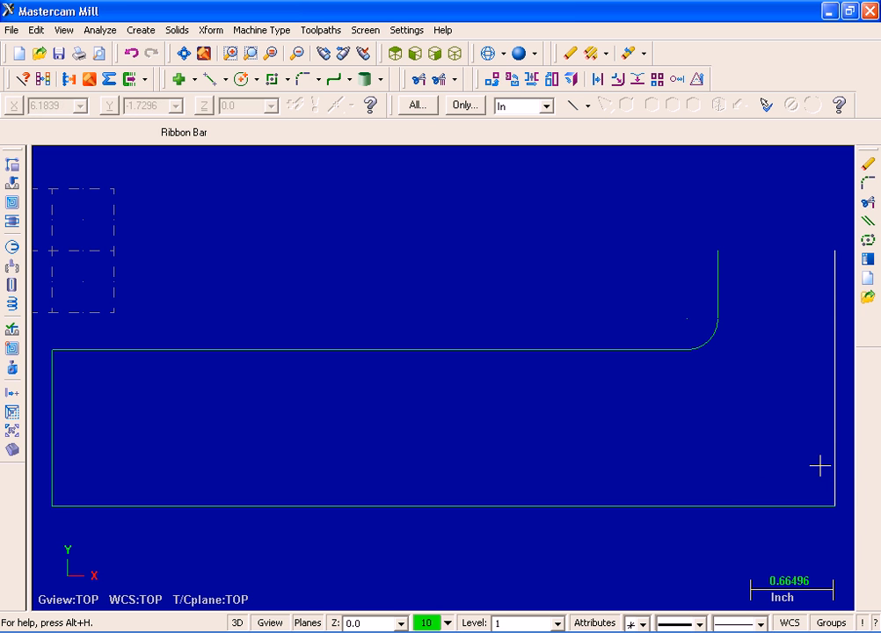
- Chamfer the profile's lower-right corner between the right edge and the bottom edge, using a single distance of 0.75 inch
click(139, 31)
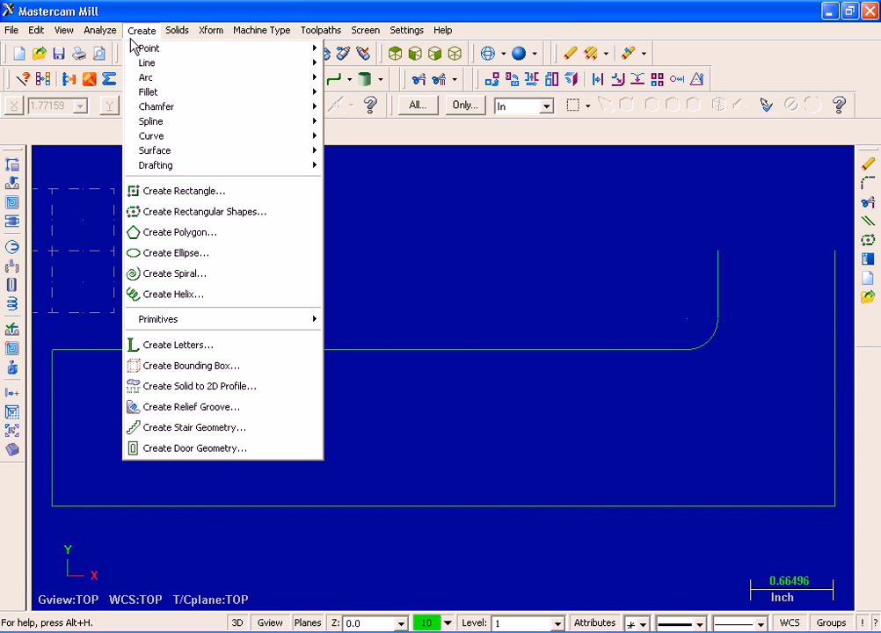
mouse_move(182, 109)
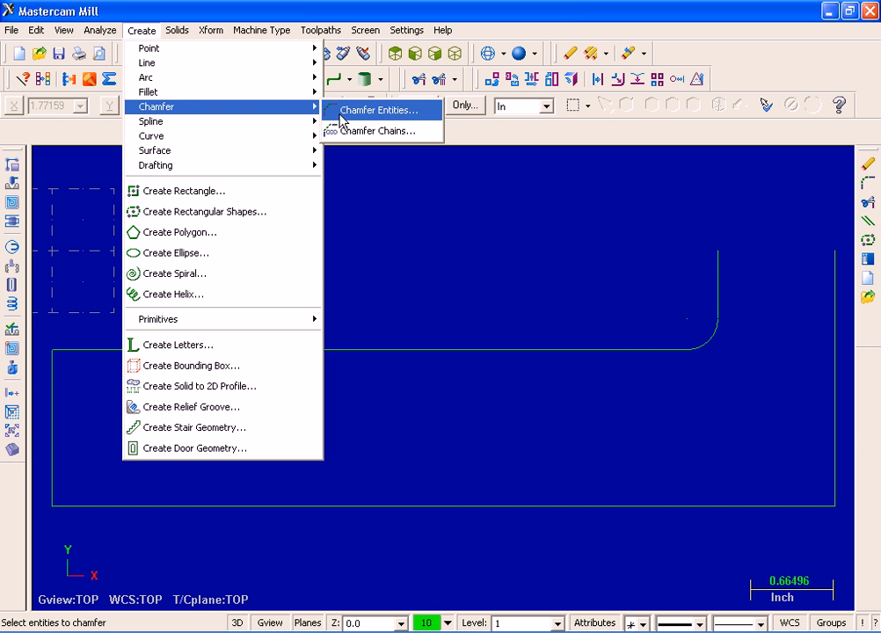
click(369, 111)
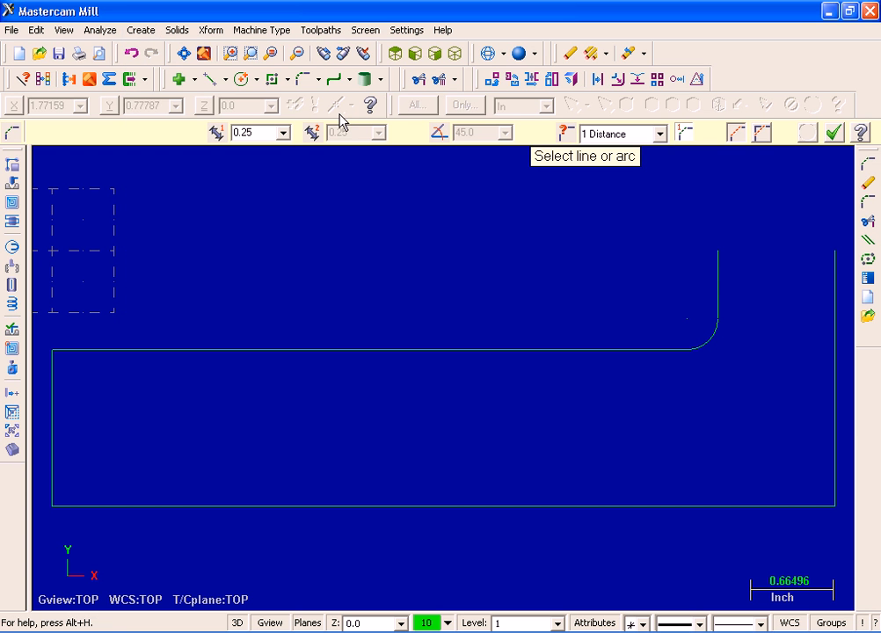
click(269, 134)
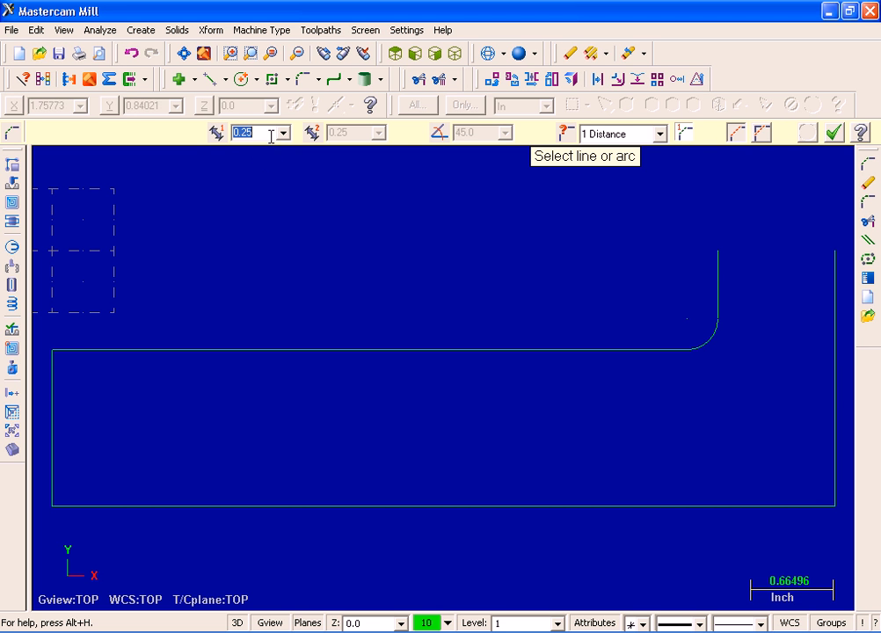
key(BackSpace)
text(.75)
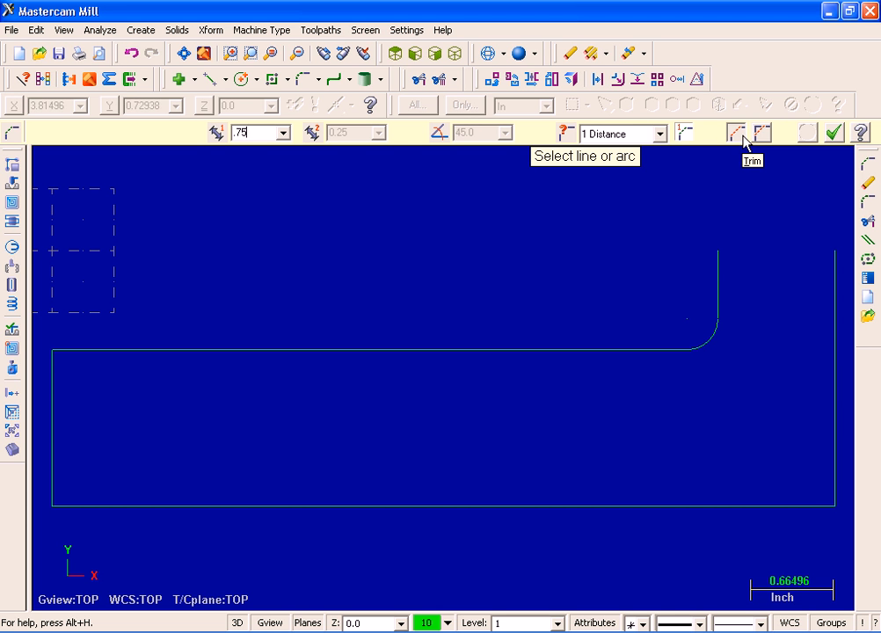
click(831, 419)
click(681, 502)
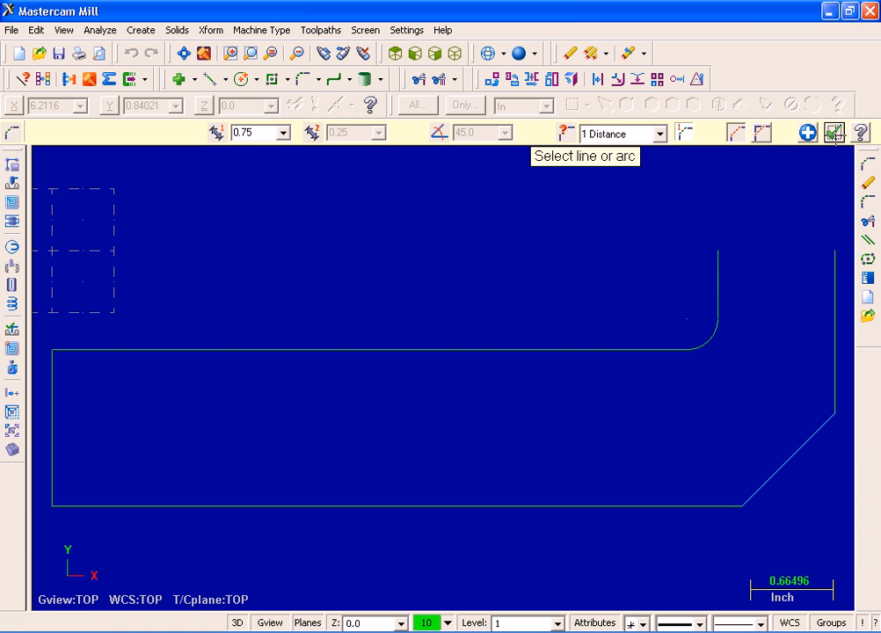
click(834, 136)
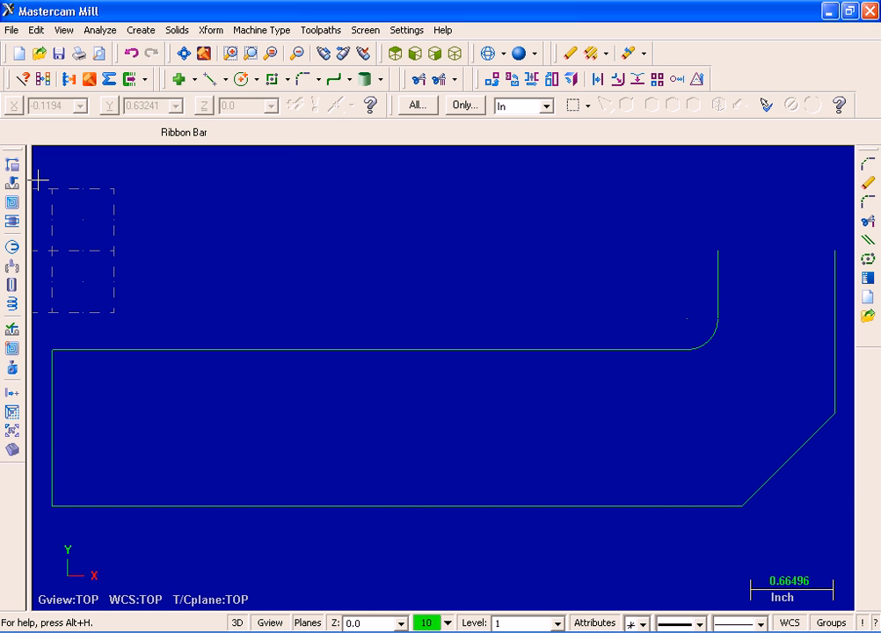
- Fillet the profile's lower-left corner between the left edge and the bottom edge with a 0.56 inch radius
click(143, 33)
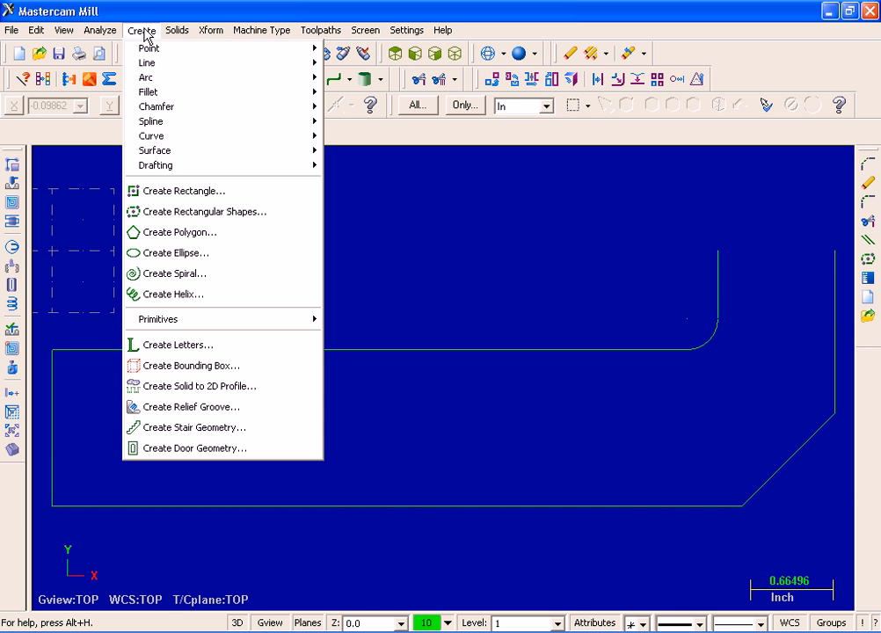
mouse_move(145, 92)
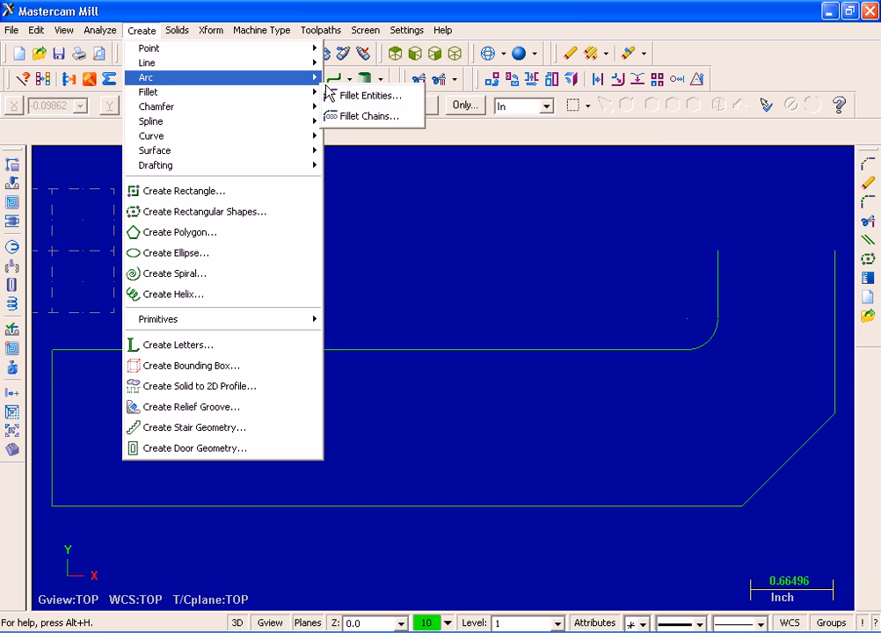
click(345, 96)
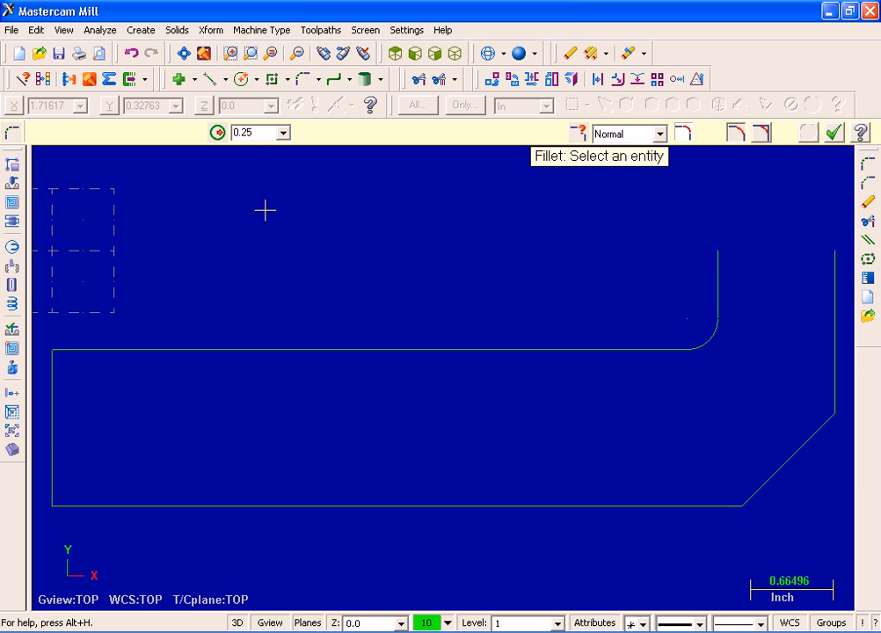
double_click(253, 132)
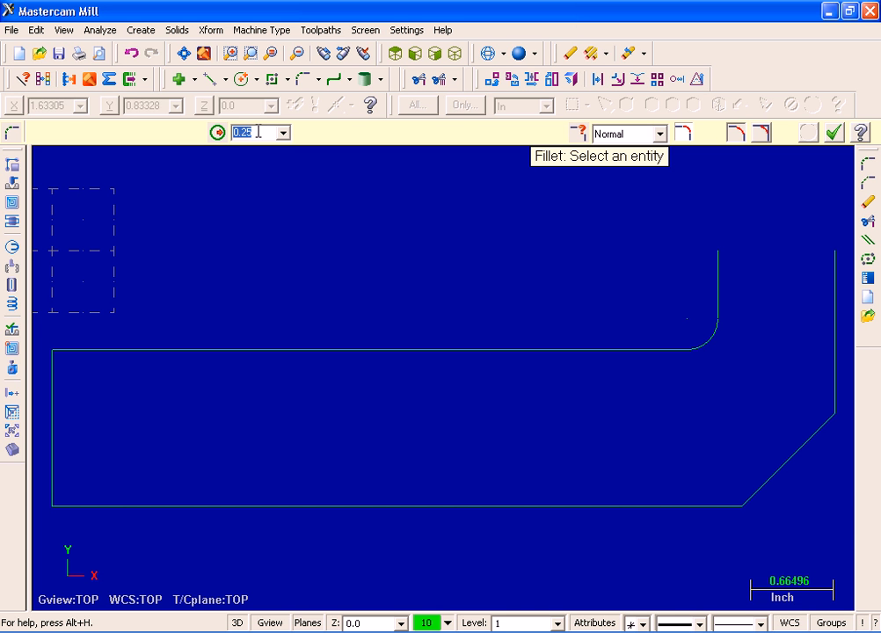
key(BackSpace)
text(.56)
key(Return)
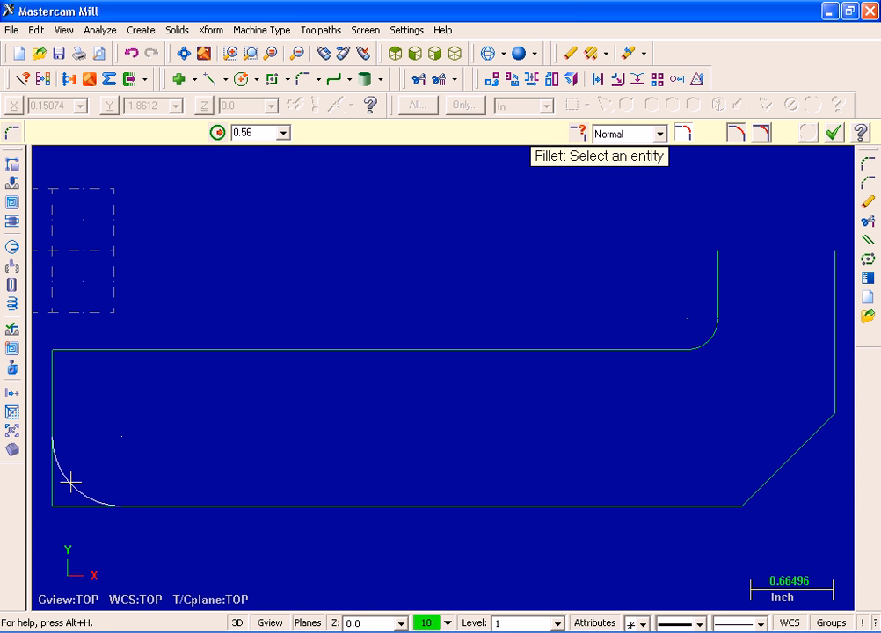
click(70, 481)
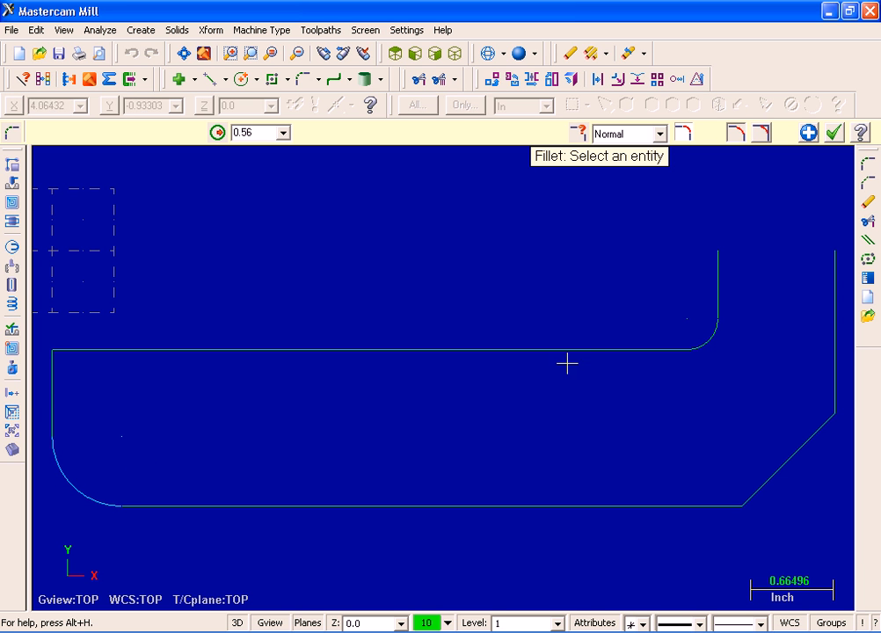
click(837, 134)
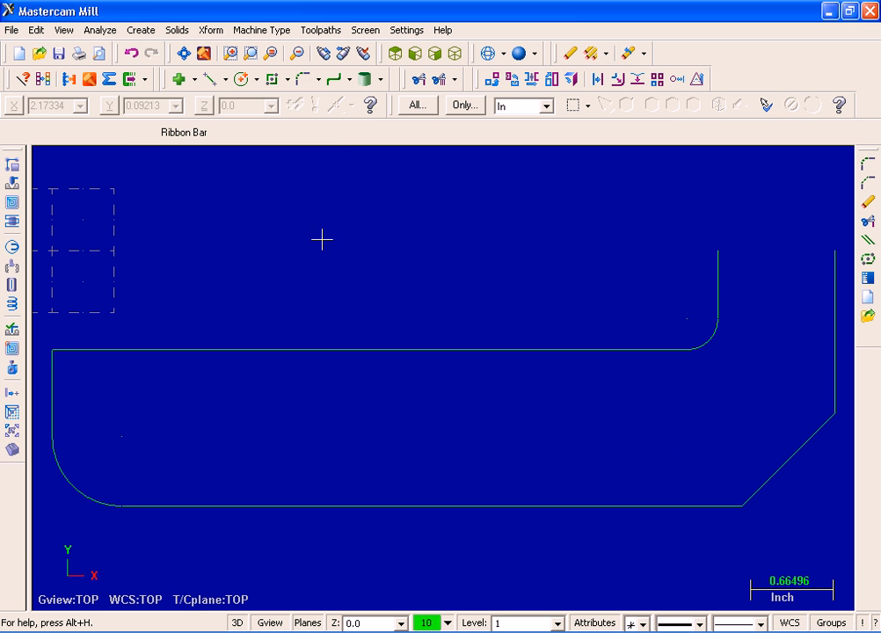
- Create a 0.5 inch diameter circle, with the size locked, centred on the lower-left fillet's centre point
click(140, 33)
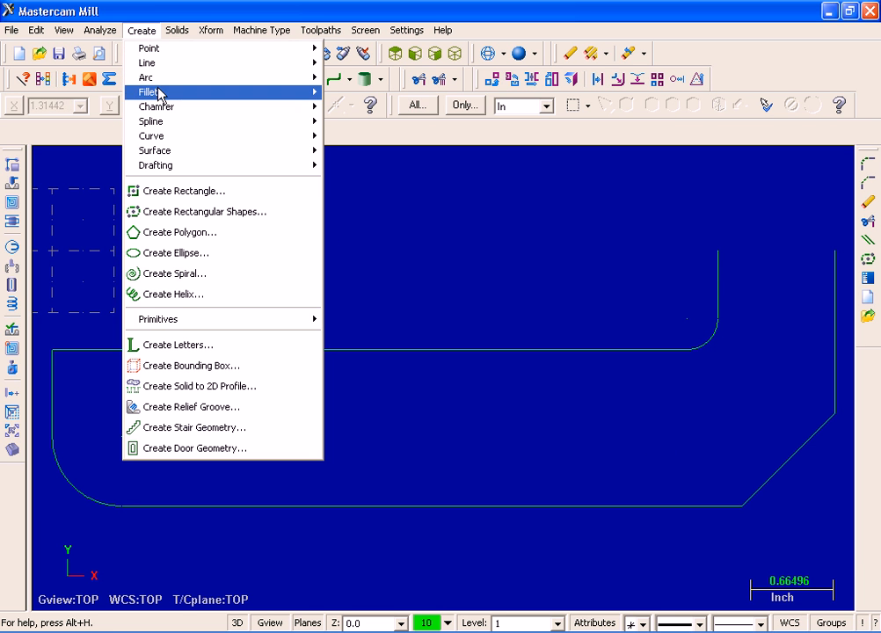
mouse_move(170, 82)
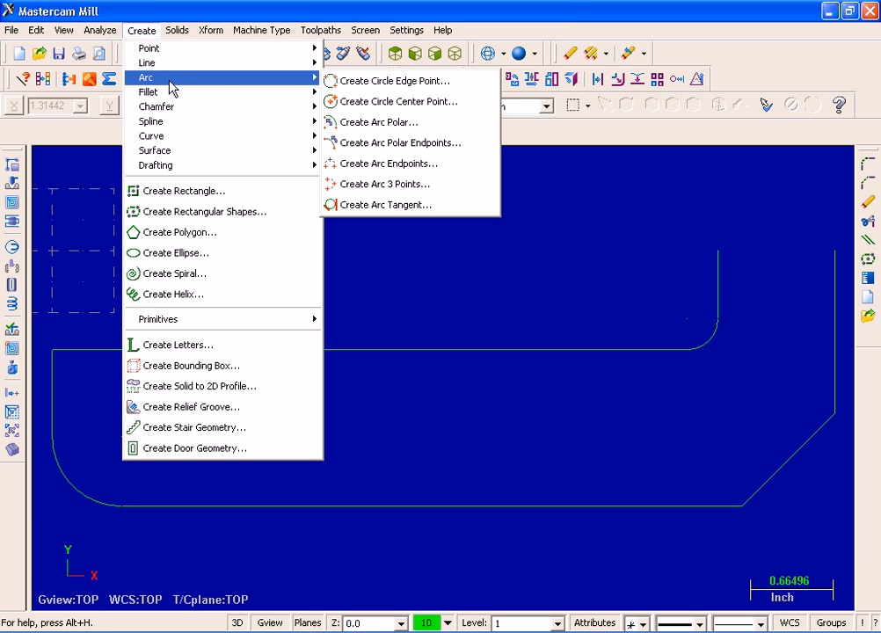
click(398, 103)
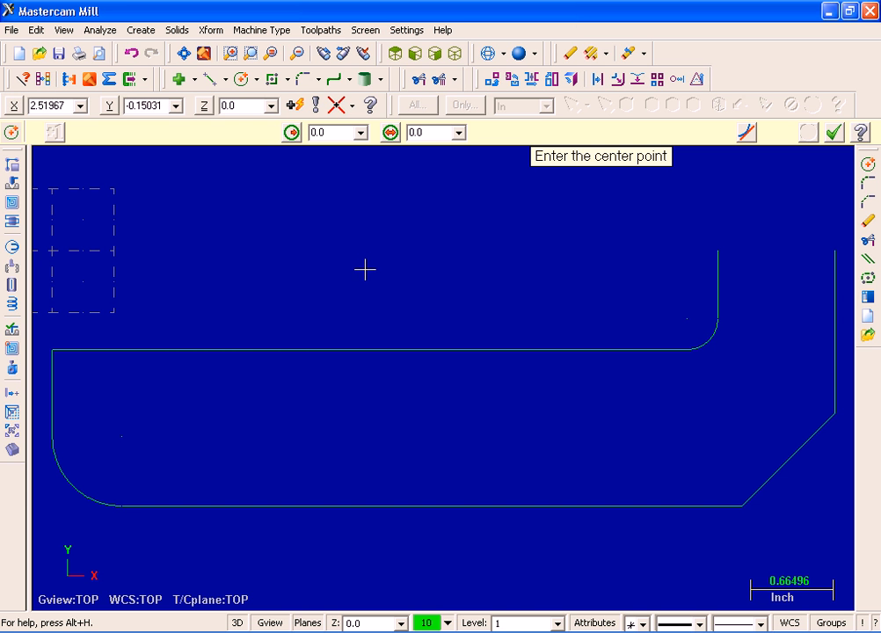
double_click(428, 132)
key(BackSpace)
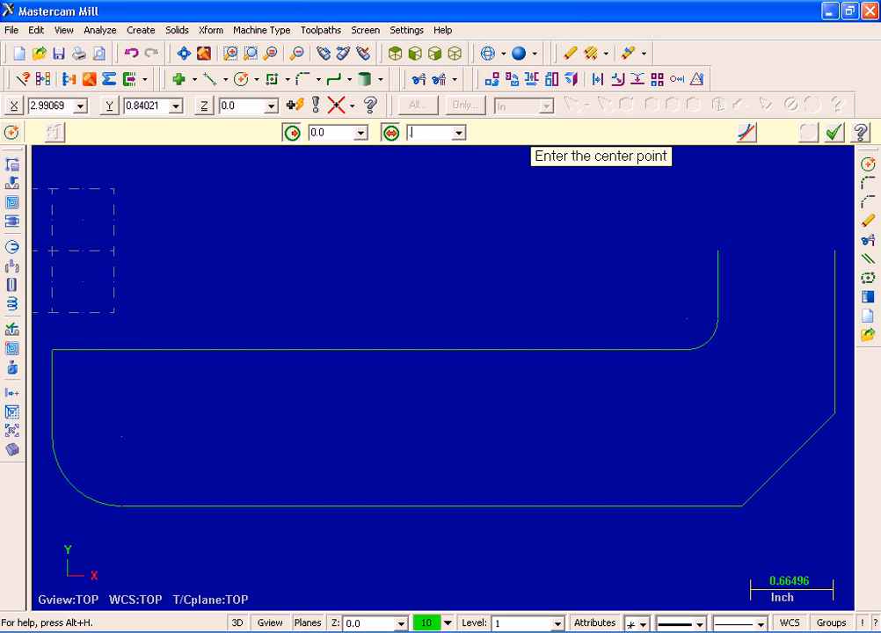
text(.5)
key(Return)
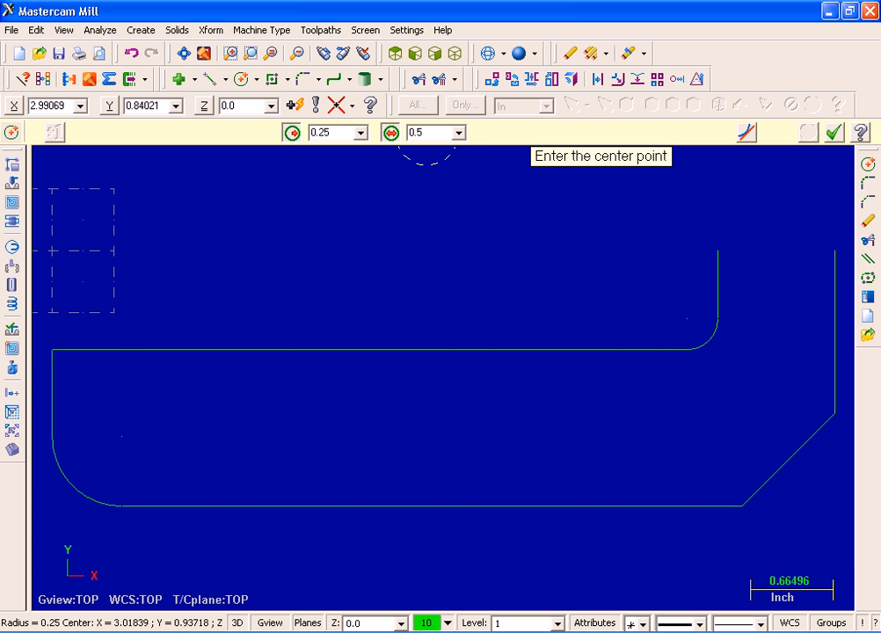
click(391, 134)
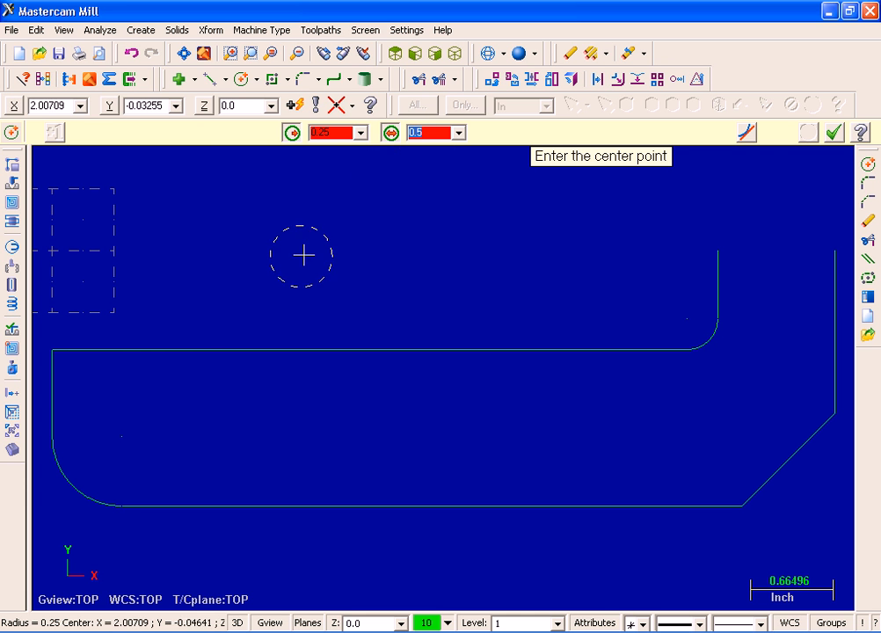
click(117, 437)
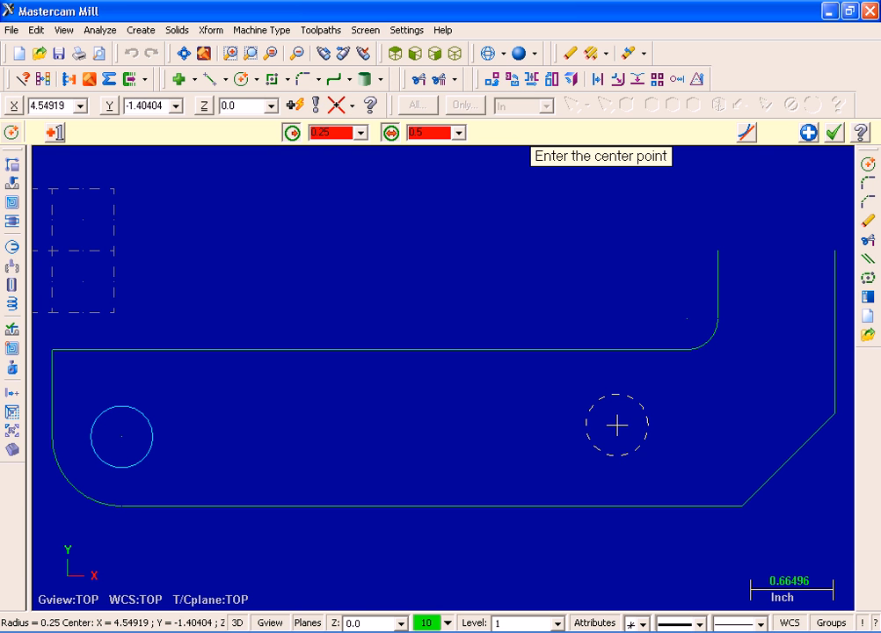
- Create a second 0.5 inch diameter circle centred at X 0.56+3.5, Y -1.5
click(295, 105)
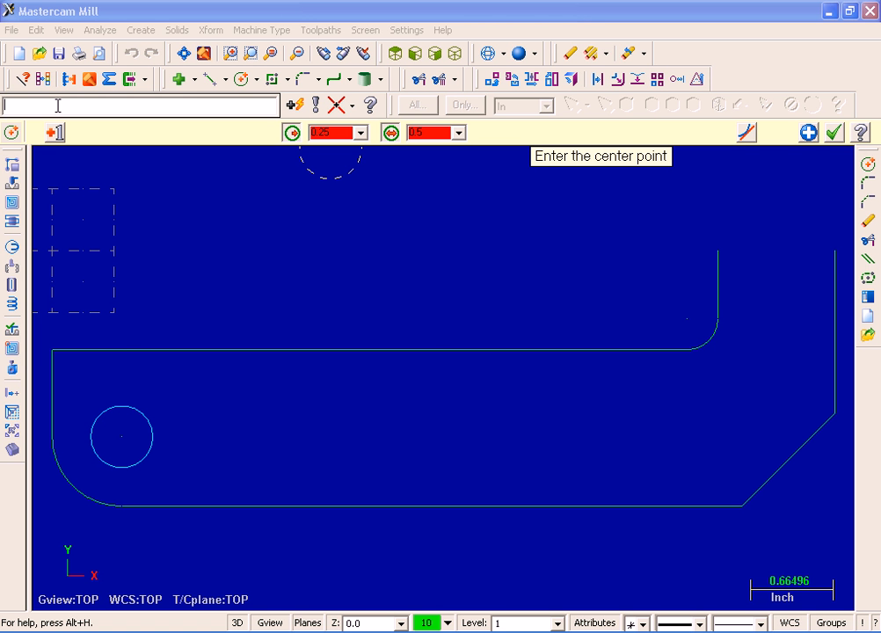
text(0.56+3.5)
text(,-1.5)
key(Return)
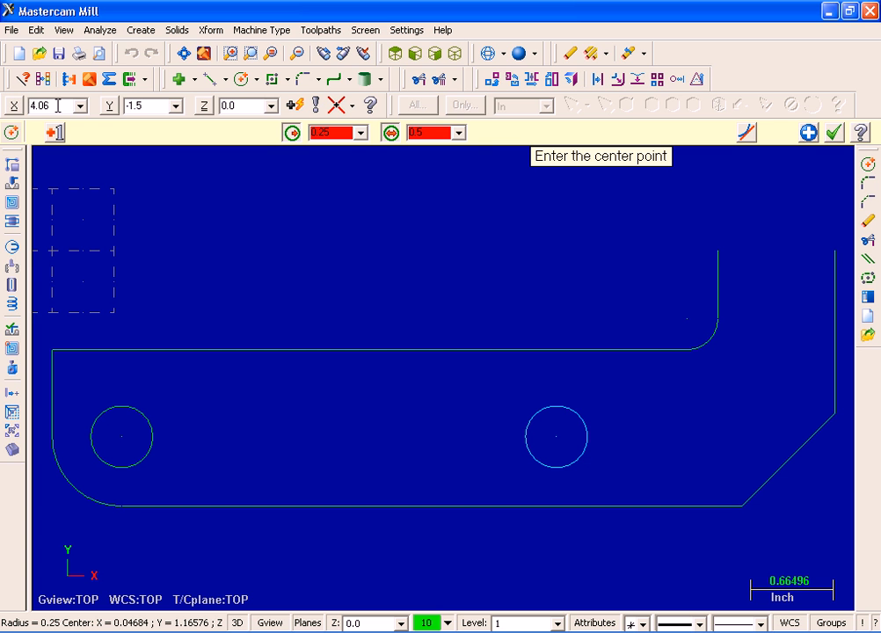
click(834, 134)
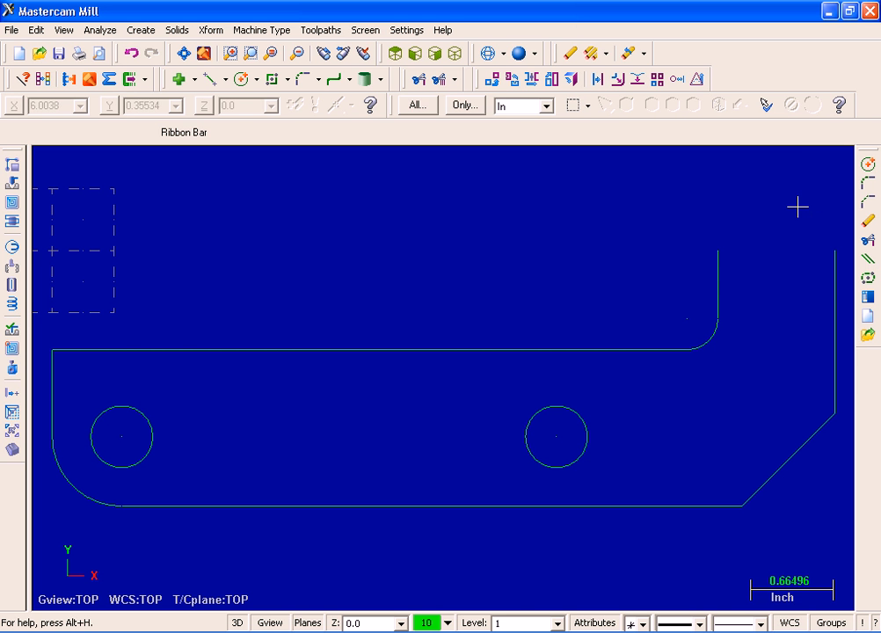
- Mirror all entities as a copy about the horizontal axis at Y 0.0, with the preview fitted, and clear the transform colours
click(215, 32)
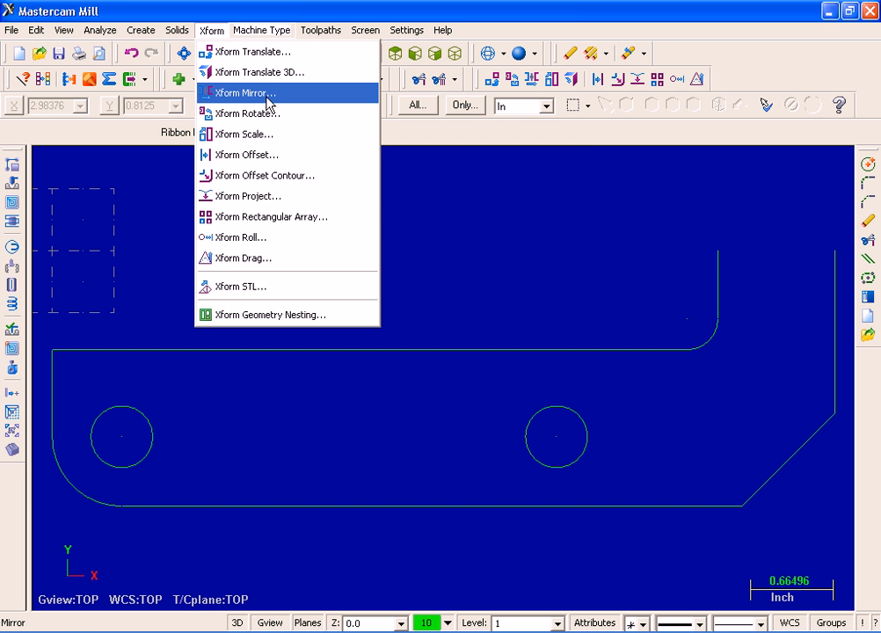
click(245, 94)
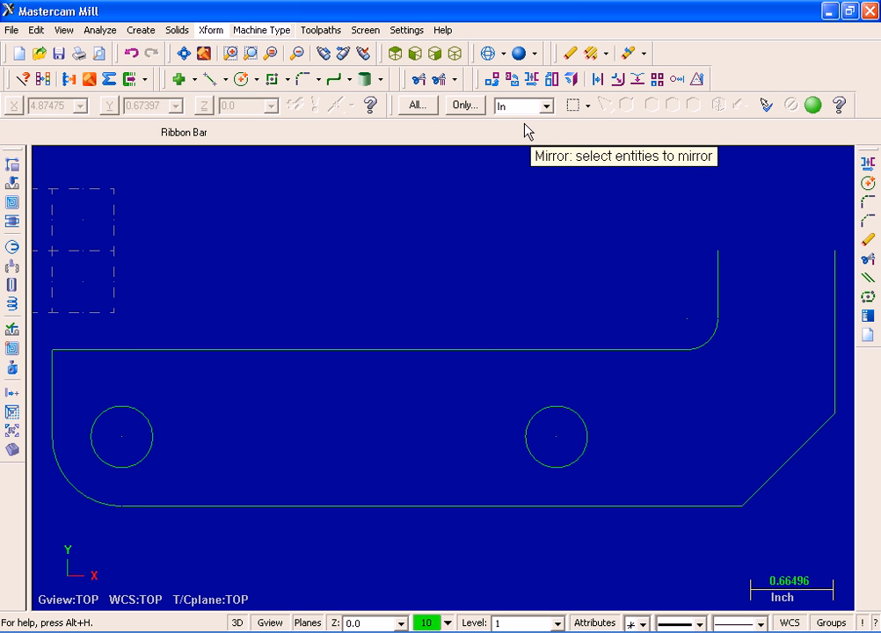
click(416, 109)
click(417, 106)
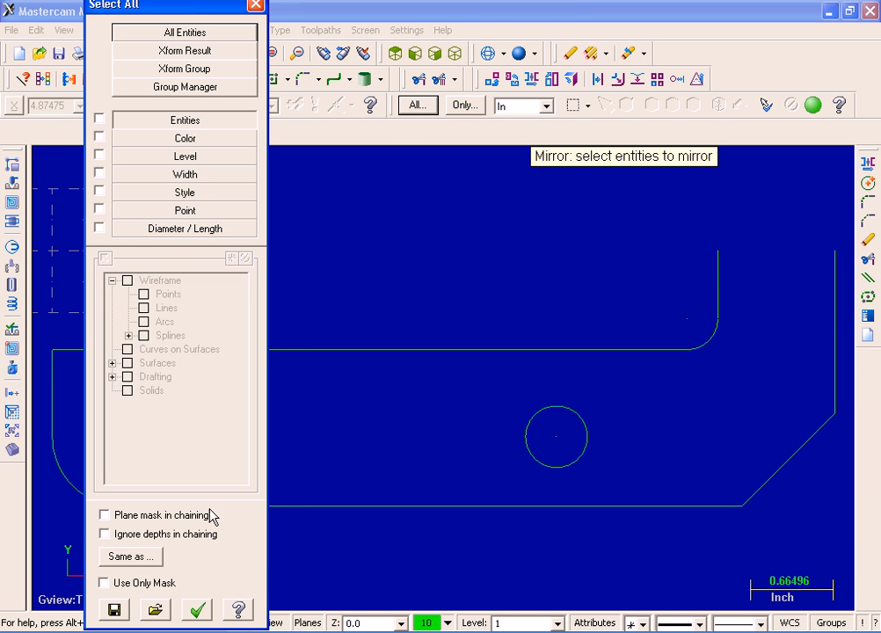
click(197, 610)
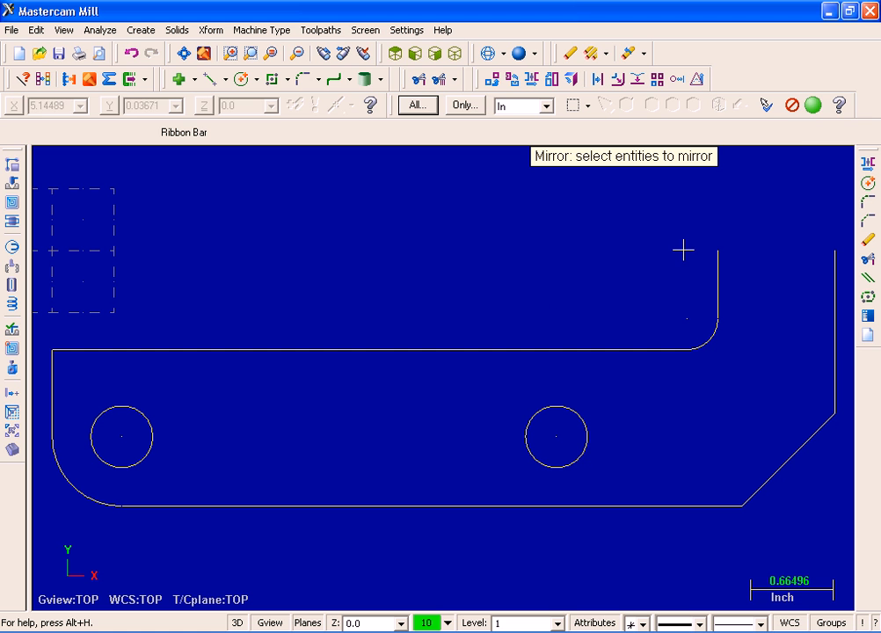
click(813, 110)
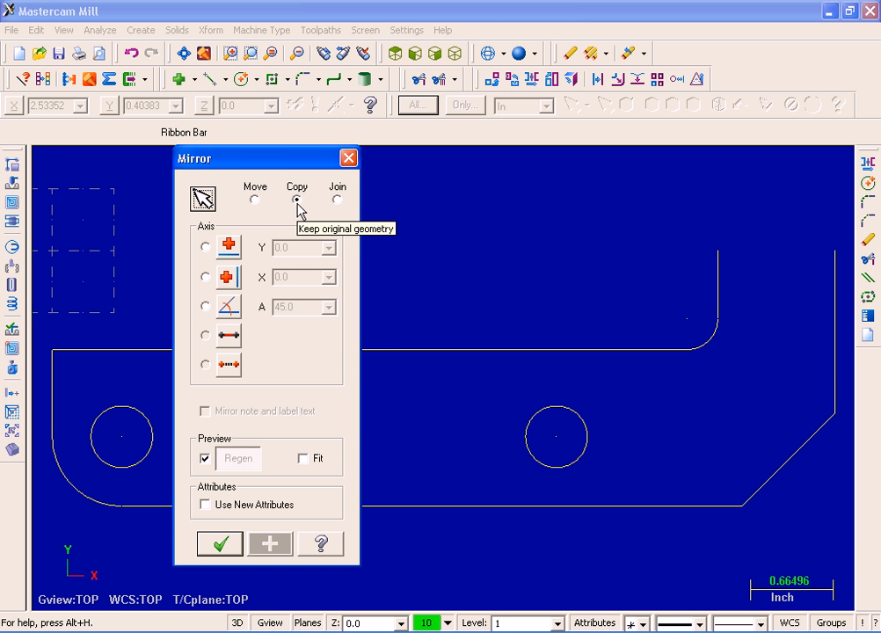
click(205, 248)
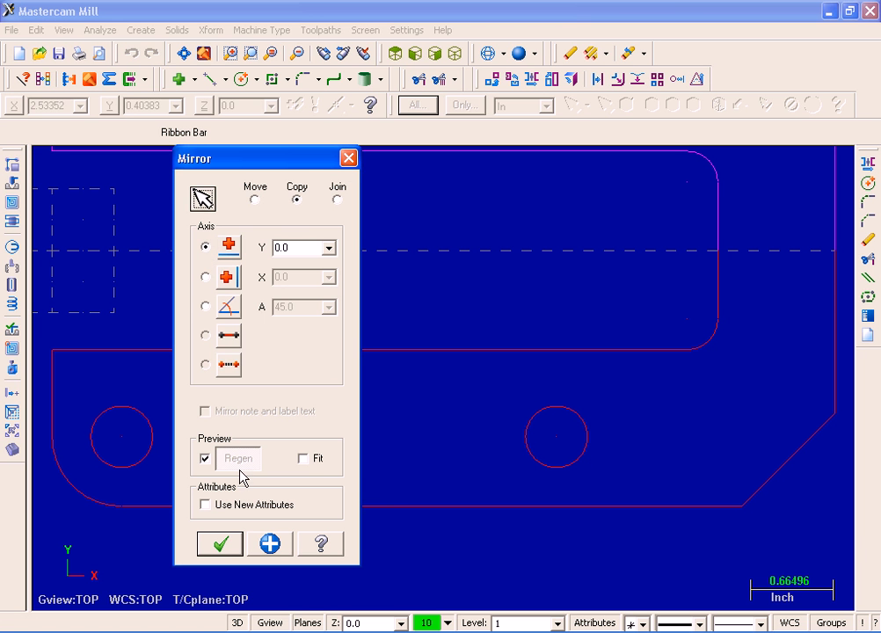
click(303, 459)
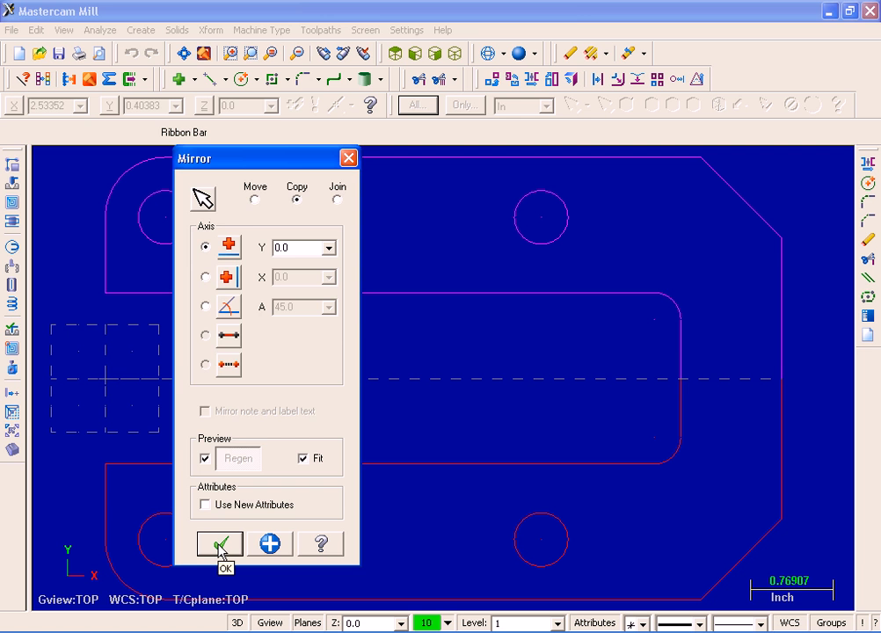
click(219, 546)
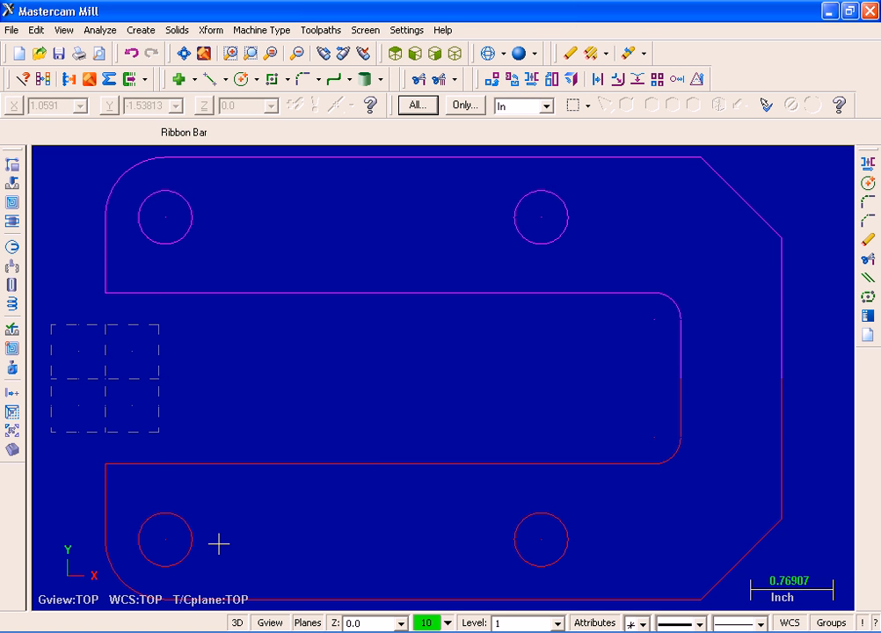
click(44, 80)
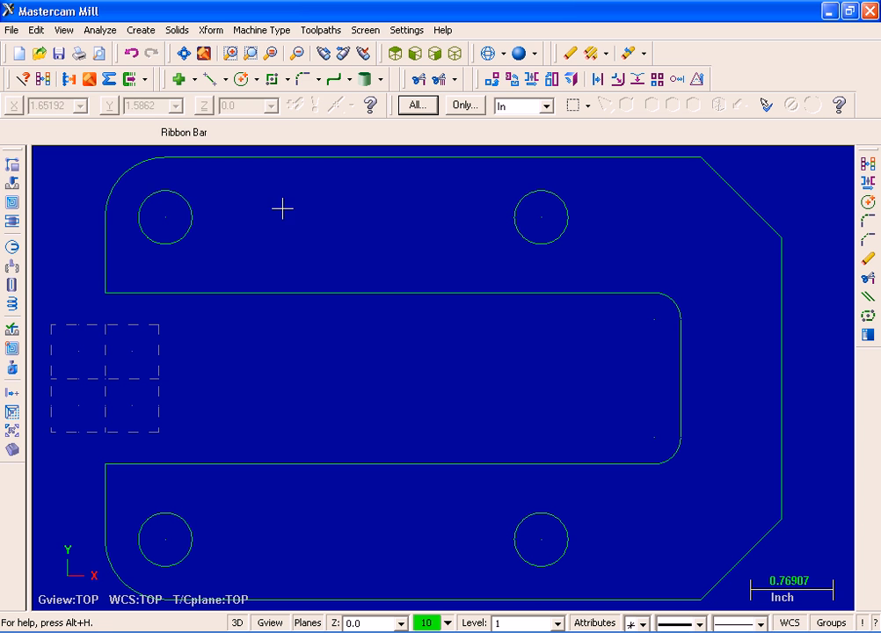
- Start saving the drawing as a Mastercam X file in the Mill_Tutorial_1 folder with Save As
click(12, 30)
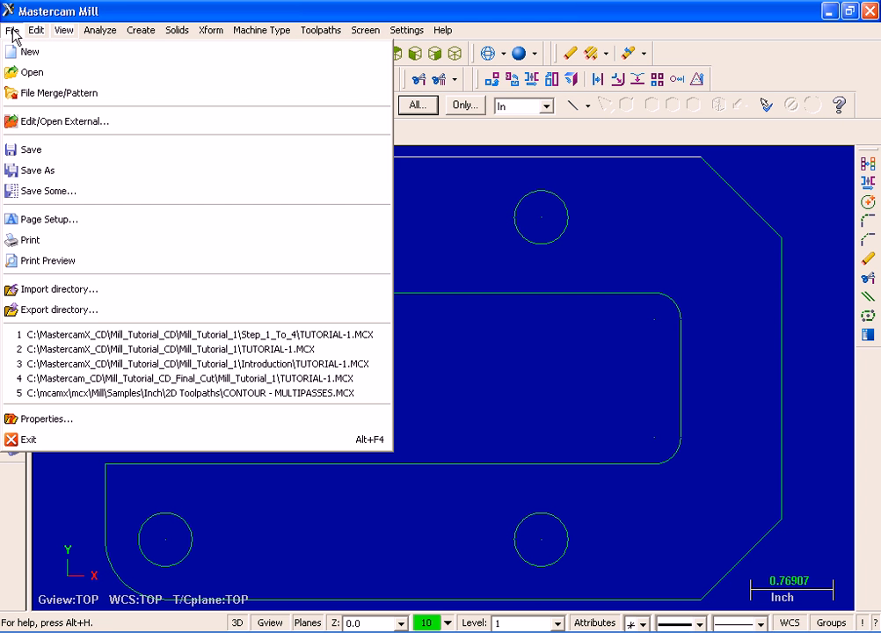
click(51, 172)
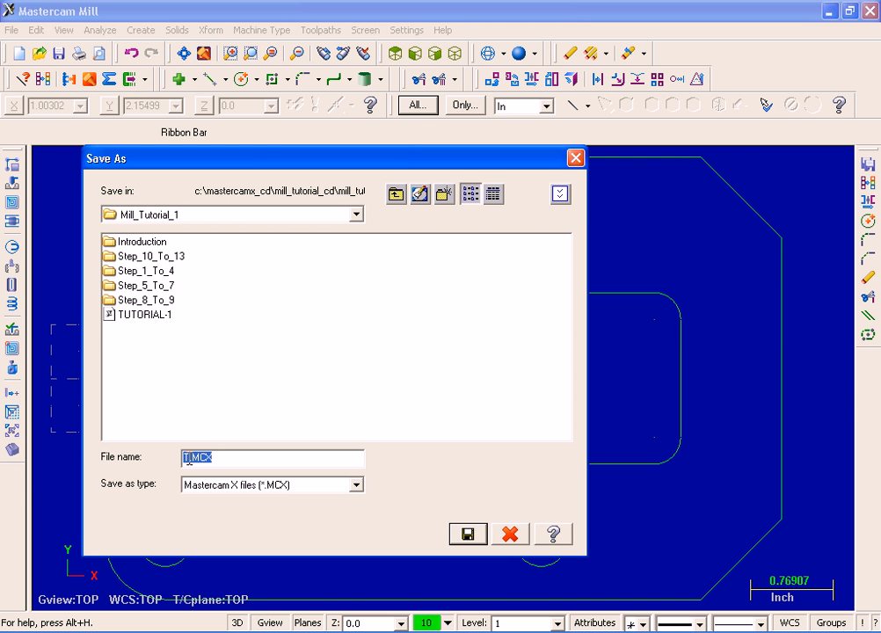